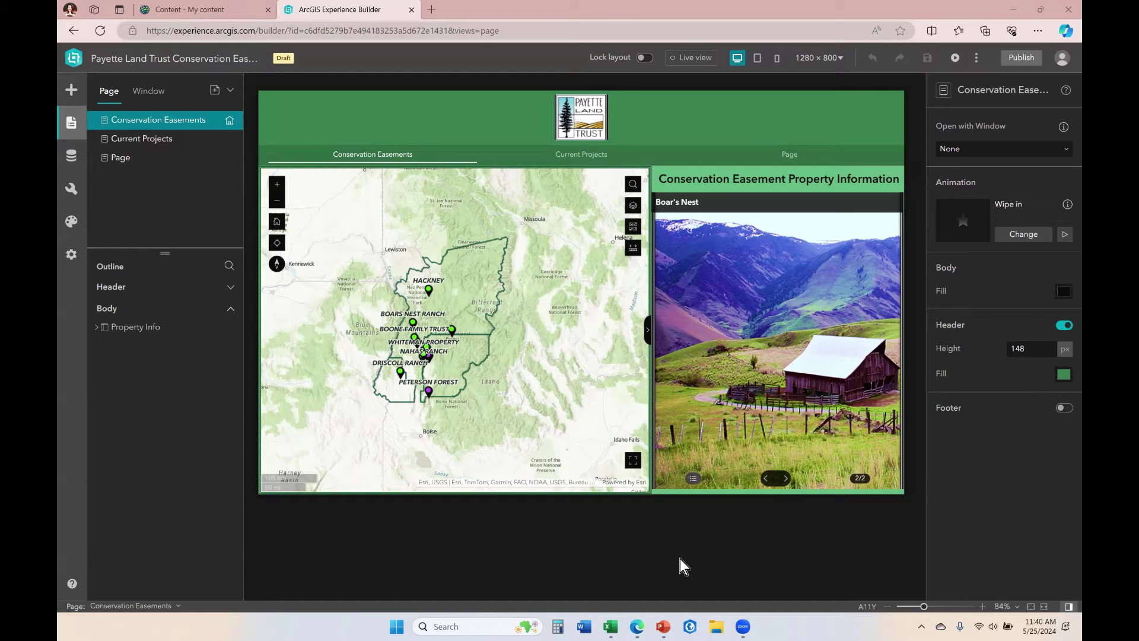
Open the Insert widget panel and scroll through the New widget list
click(70, 91)
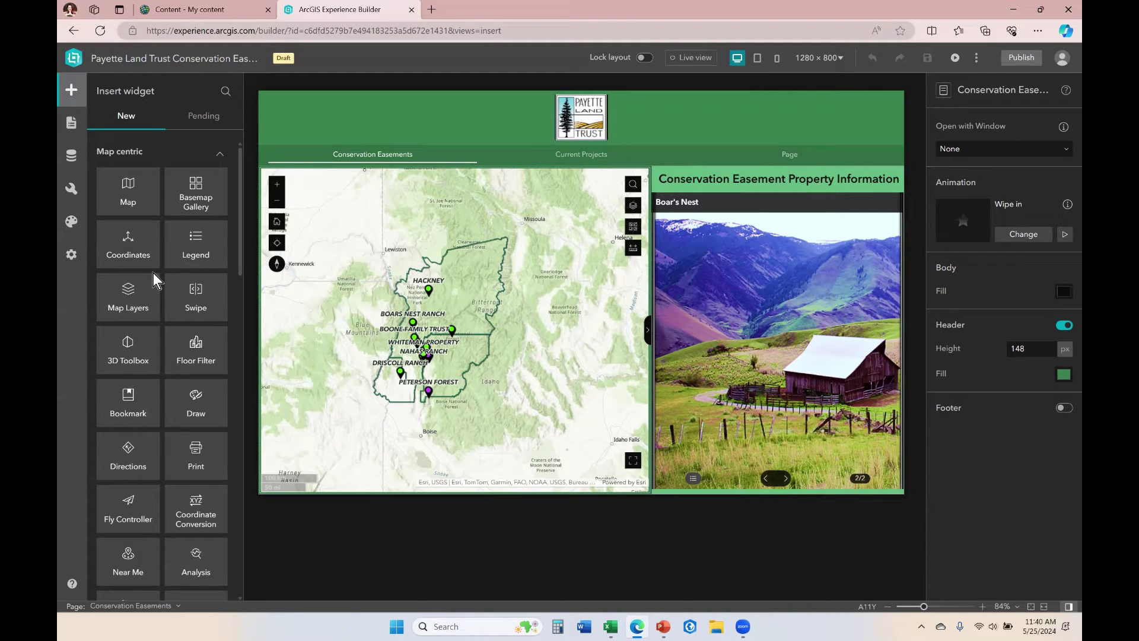
scroll(153, 273, down, 10)
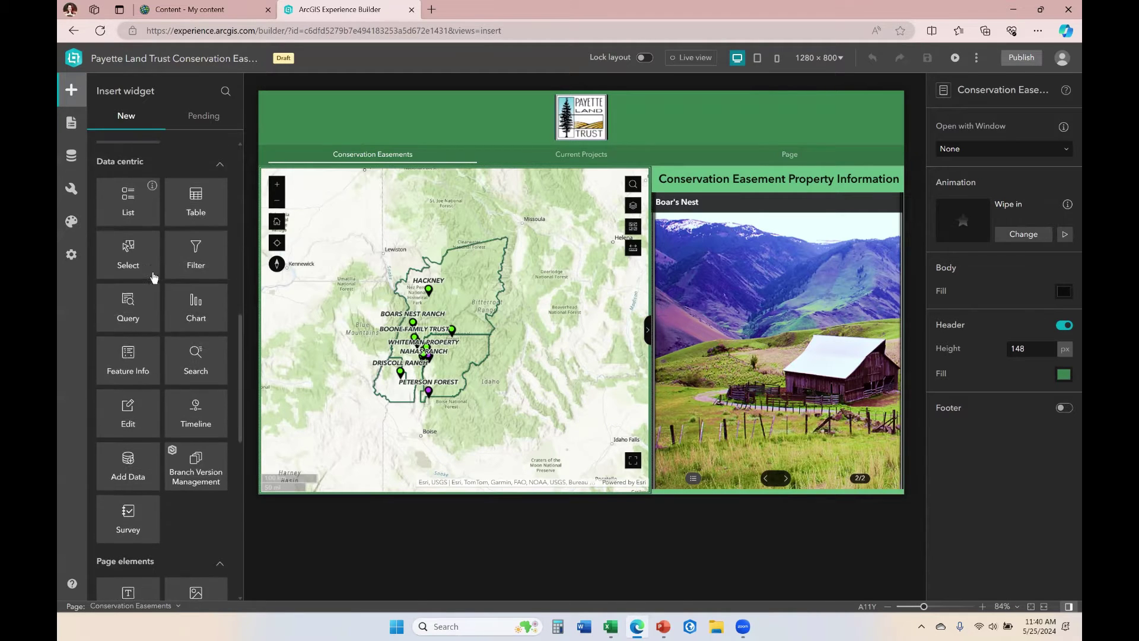
scroll(153, 279, down, 9)
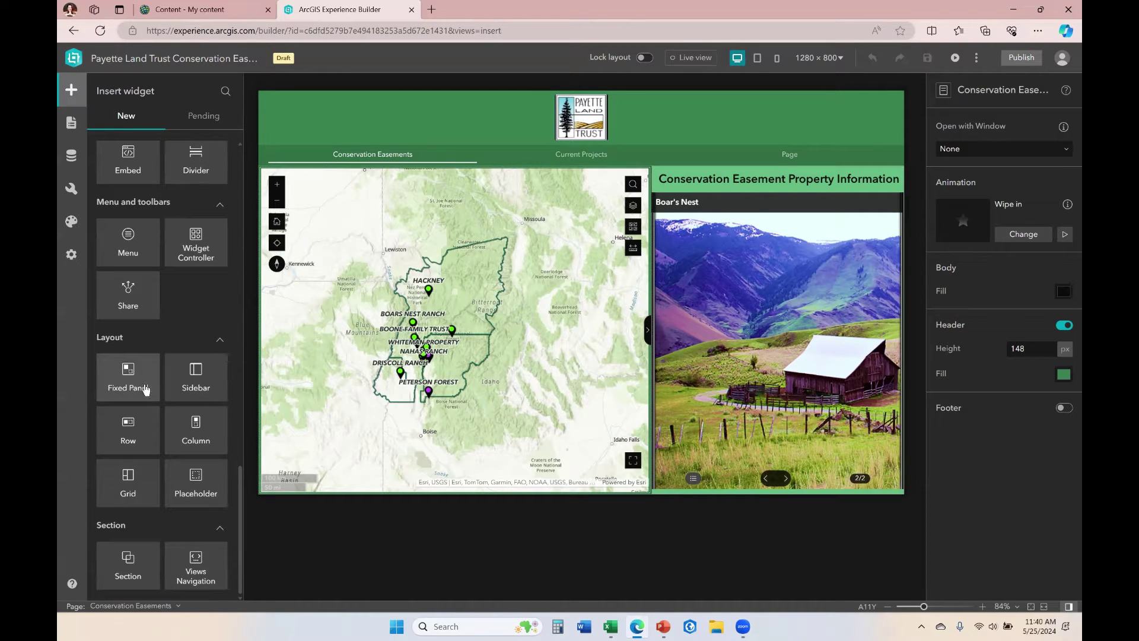
scroll(146, 389, up, 18)
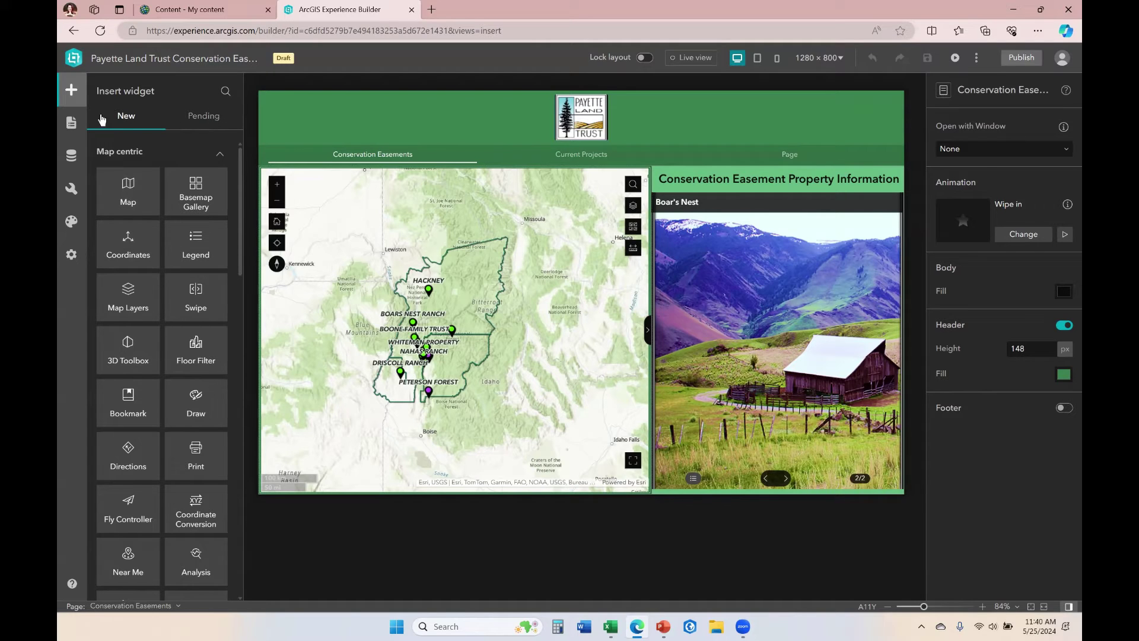
Switch the Insert widget panel to the Pending tab, which is empty for this canvas
click(207, 121)
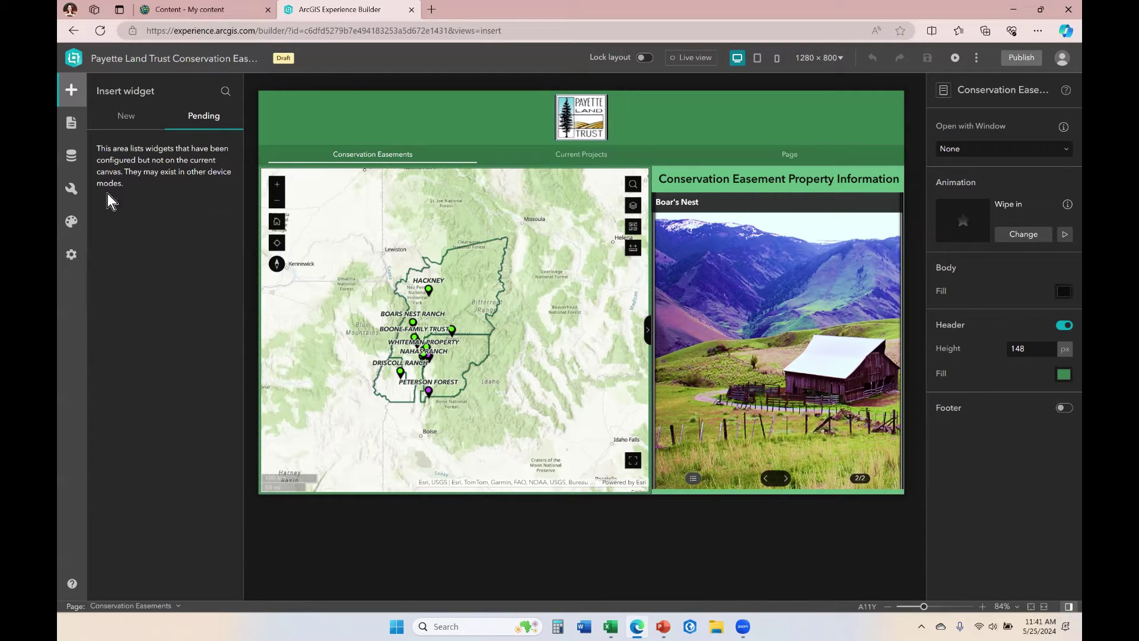
mouse_move(683, 115)
click(757, 60)
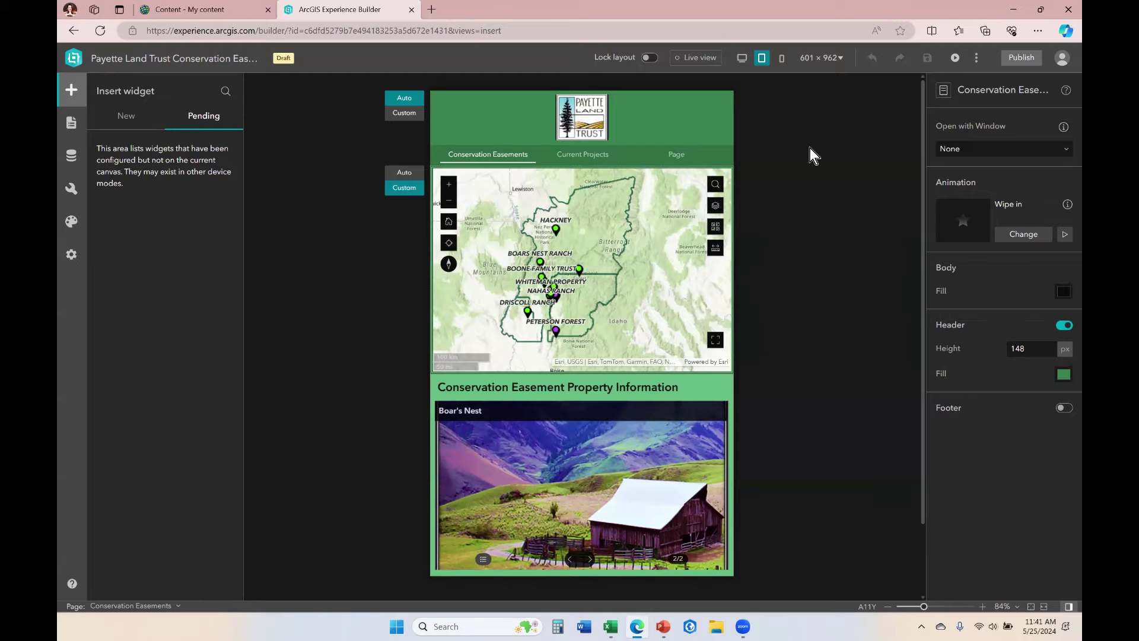
click(783, 63)
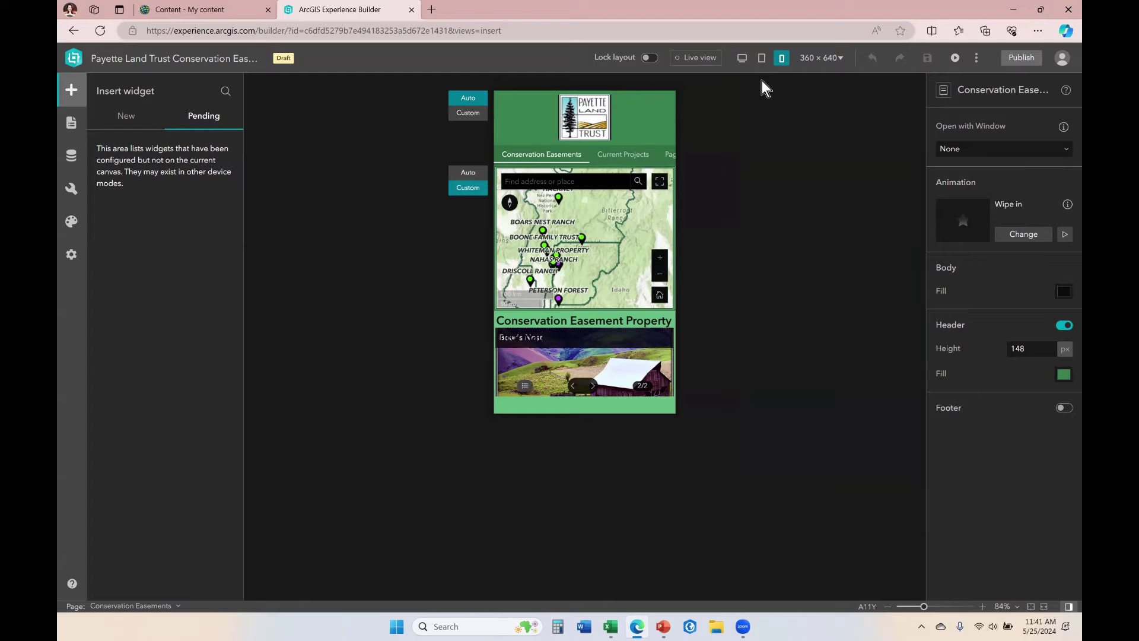
click(828, 58)
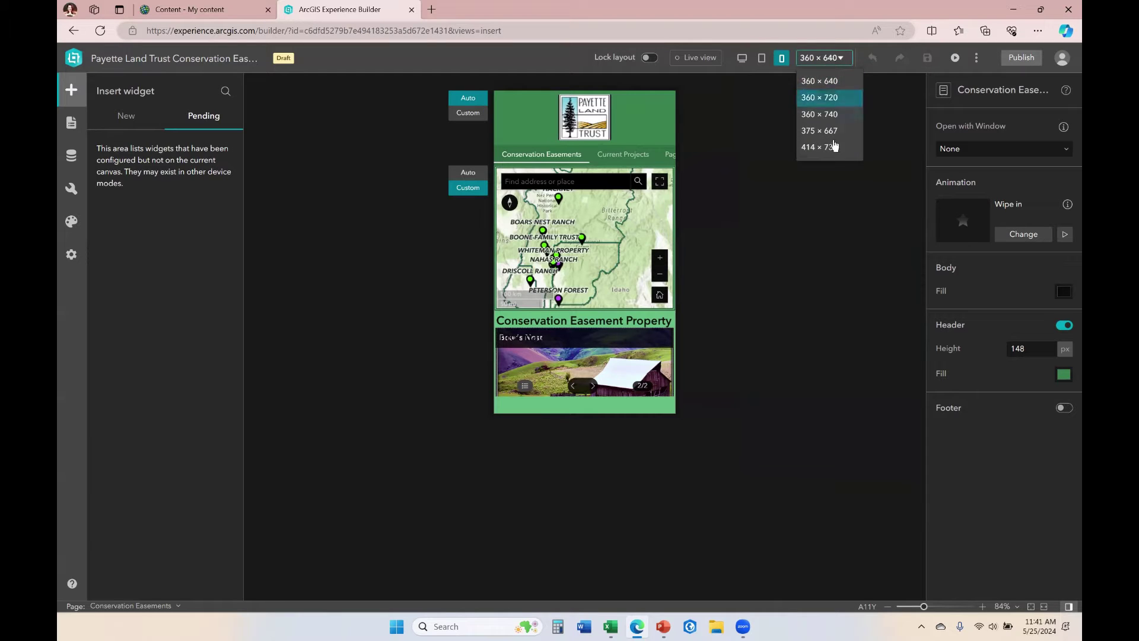
click(775, 95)
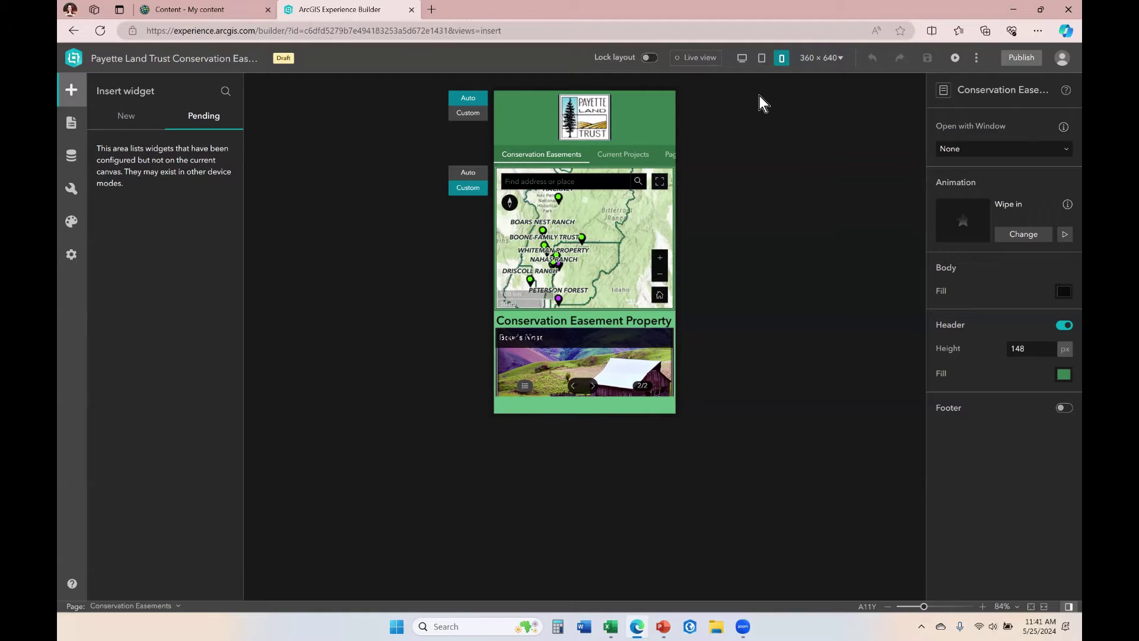
click(762, 61)
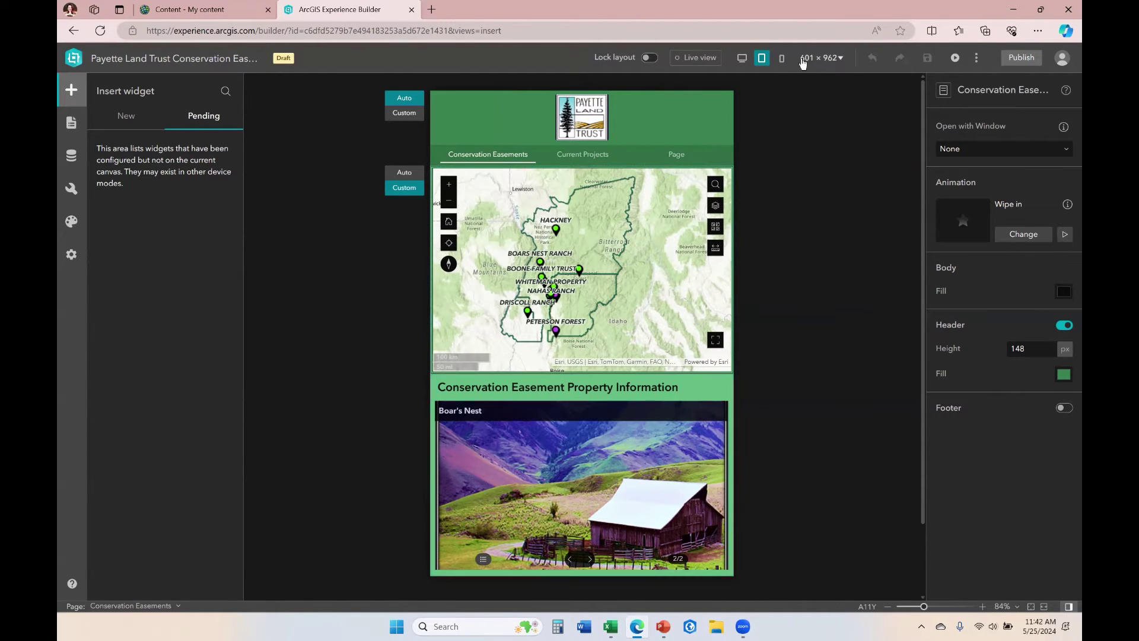
click(828, 60)
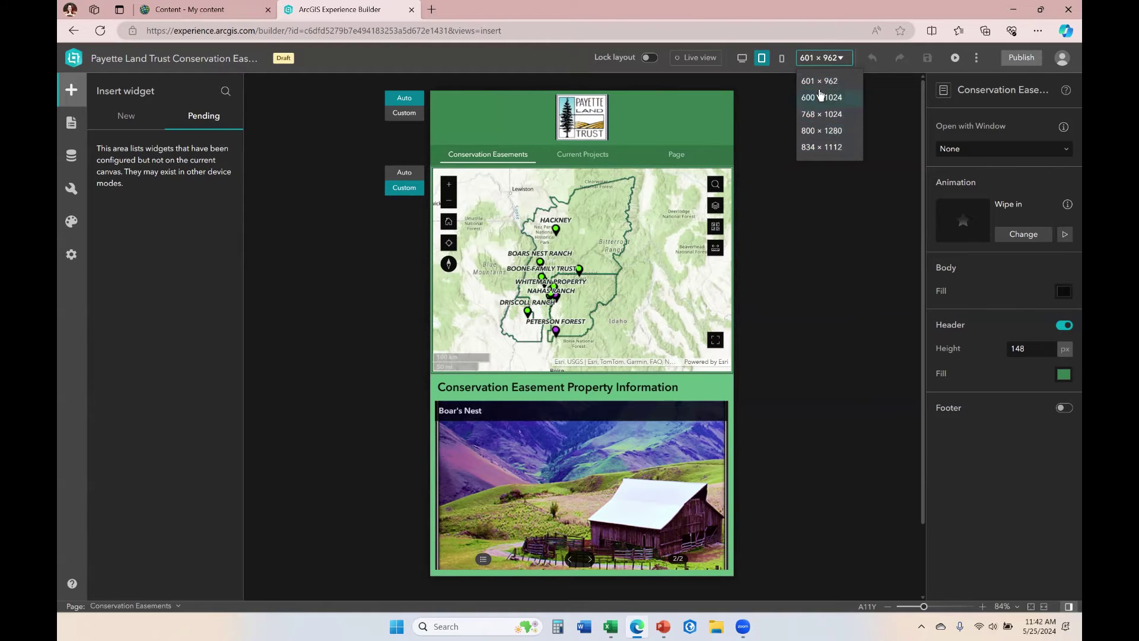
click(770, 101)
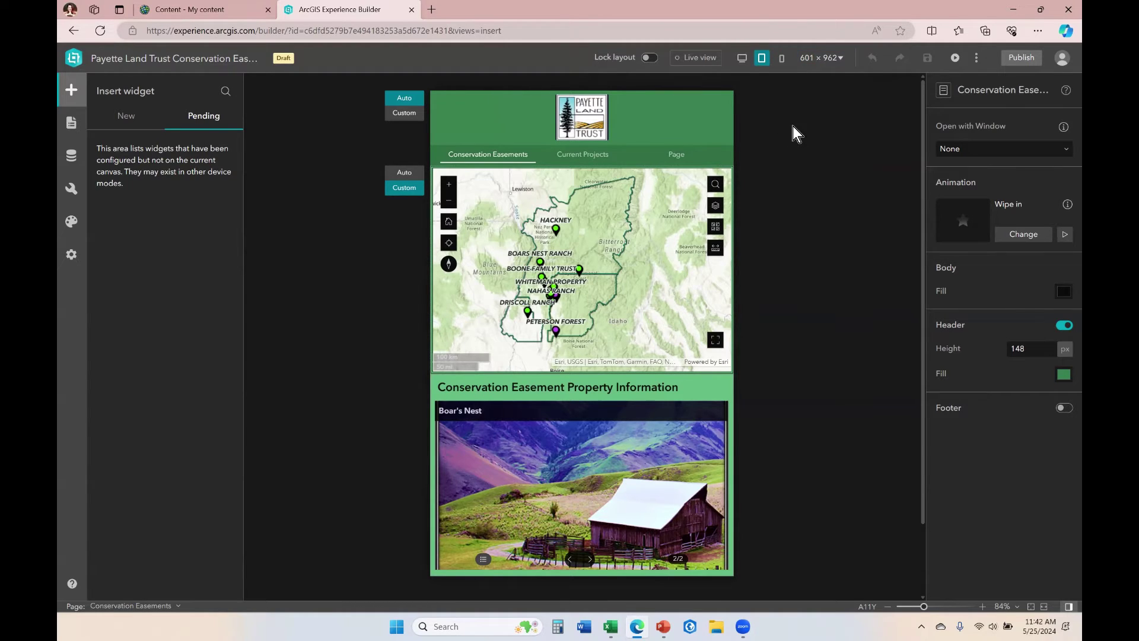
click(742, 58)
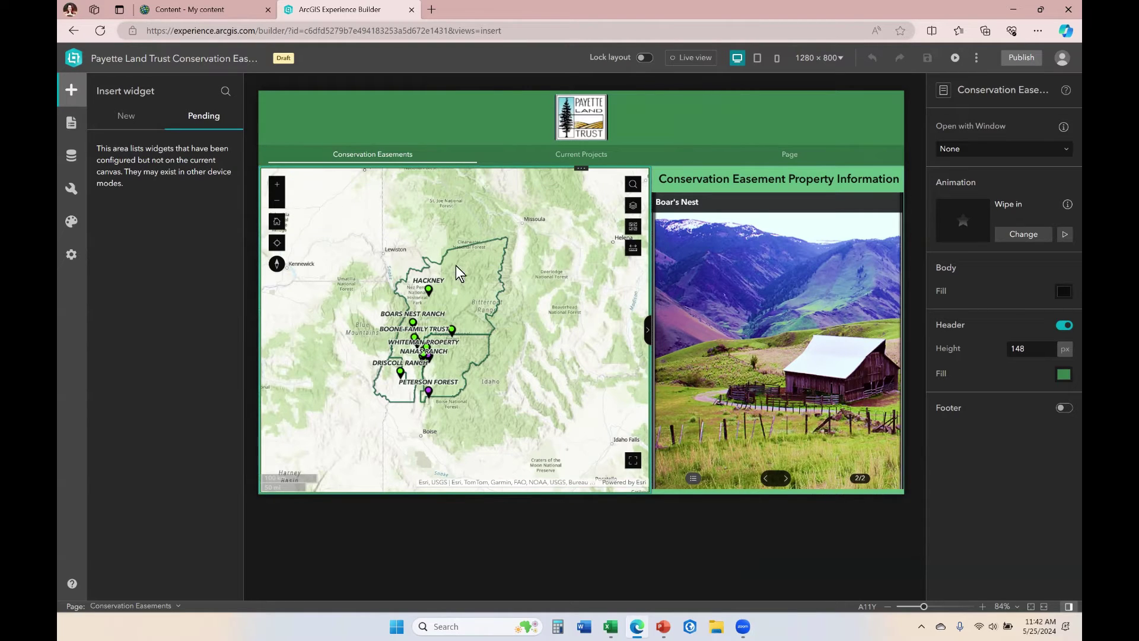
Switch the canvas to the 601 × 962 tablet layout and select the Conservation Easement Property Information title
click(857, 207)
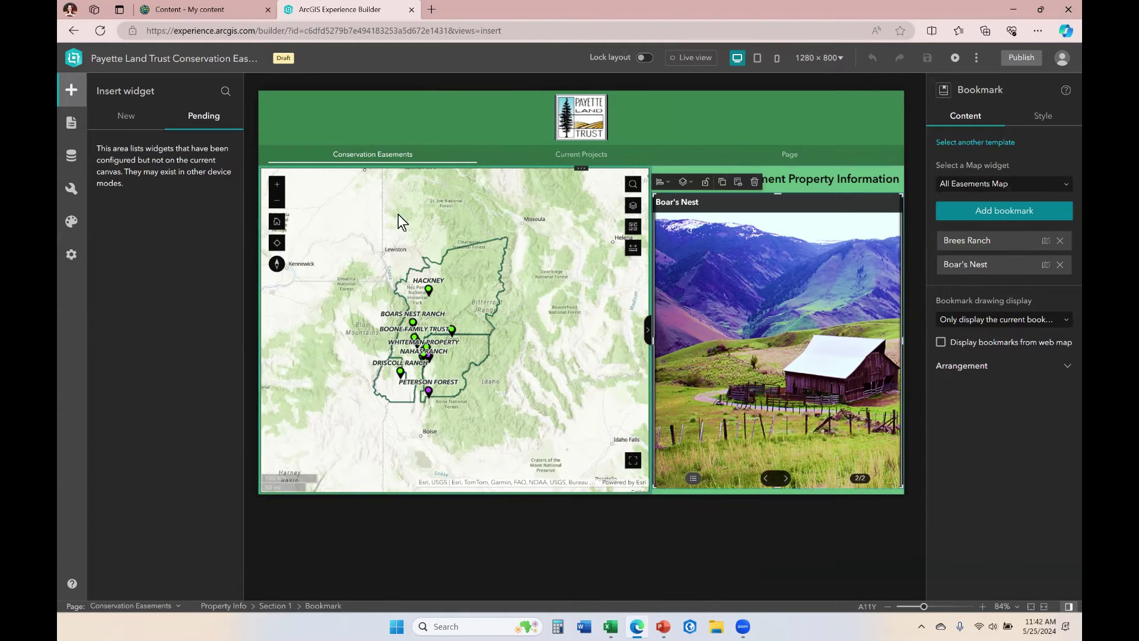
click(827, 178)
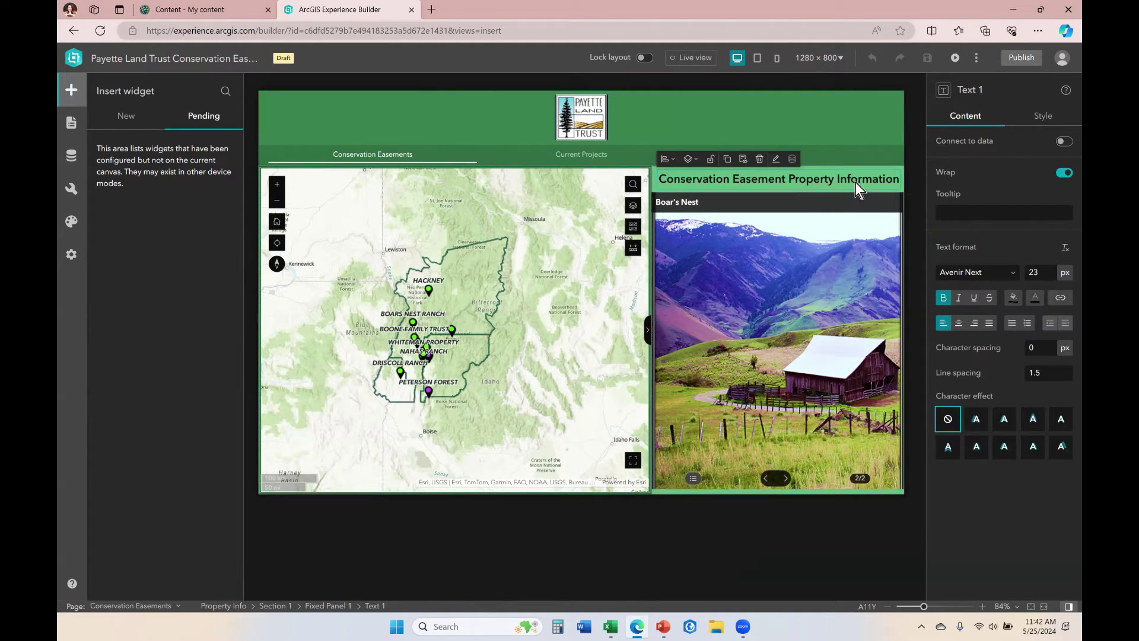
click(758, 58)
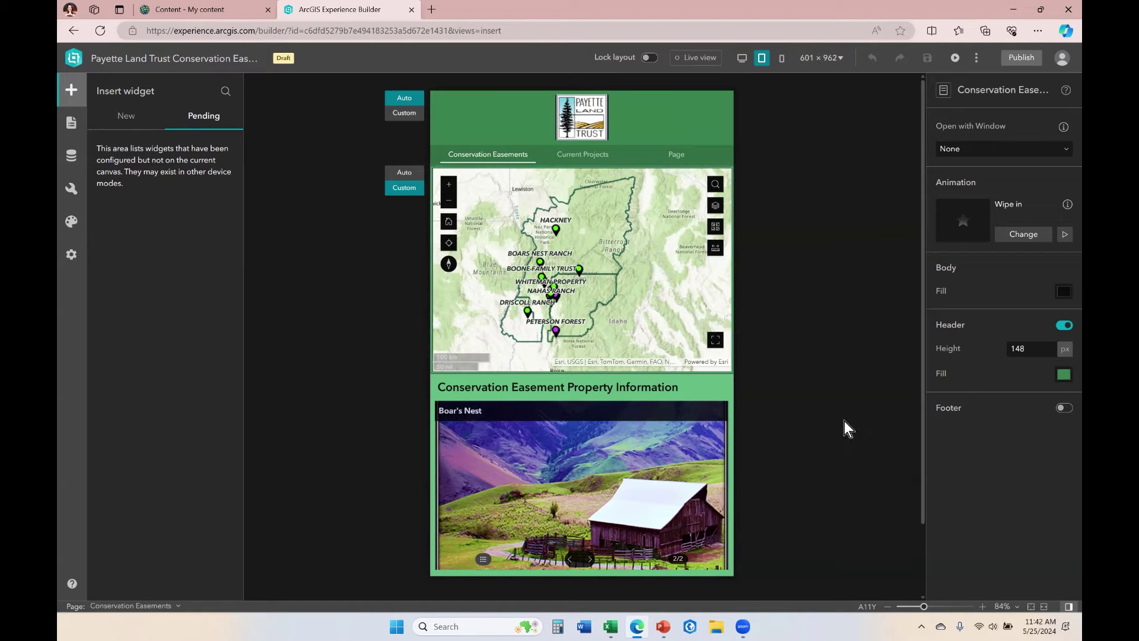
click(632, 388)
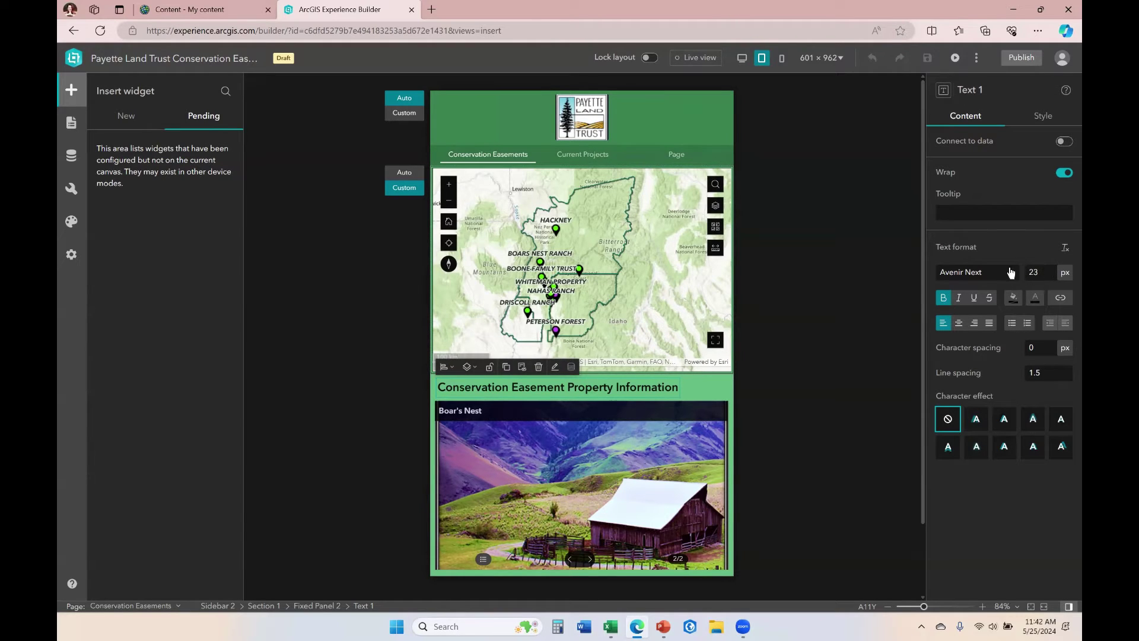
In the 360 × 640 phone layout, change the title's font size from 23 to 18 px
click(782, 60)
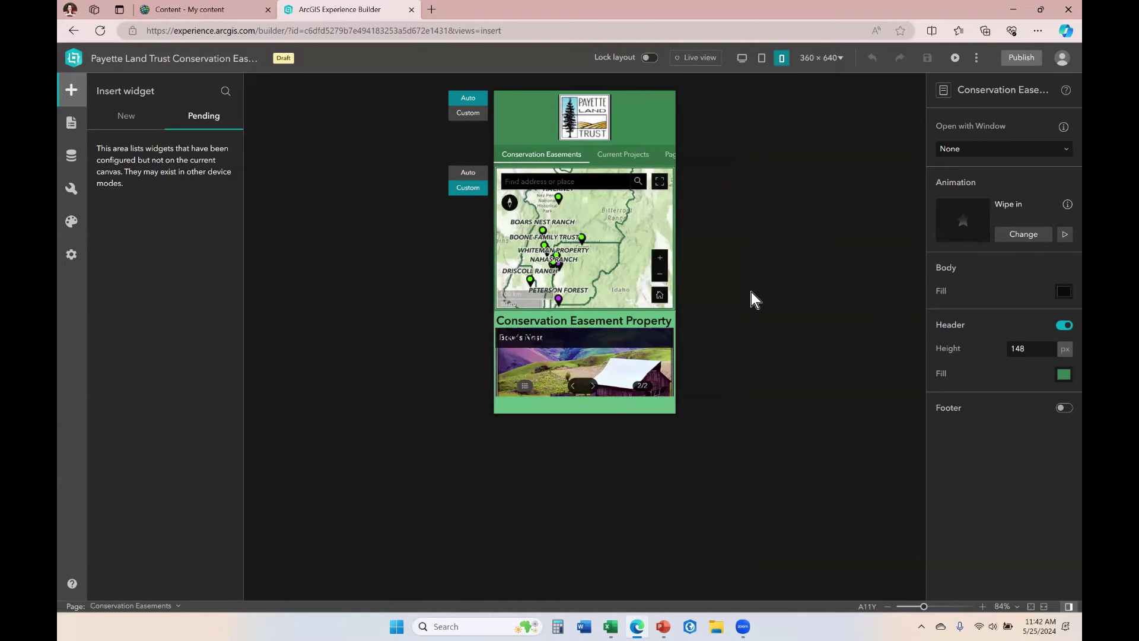
click(642, 330)
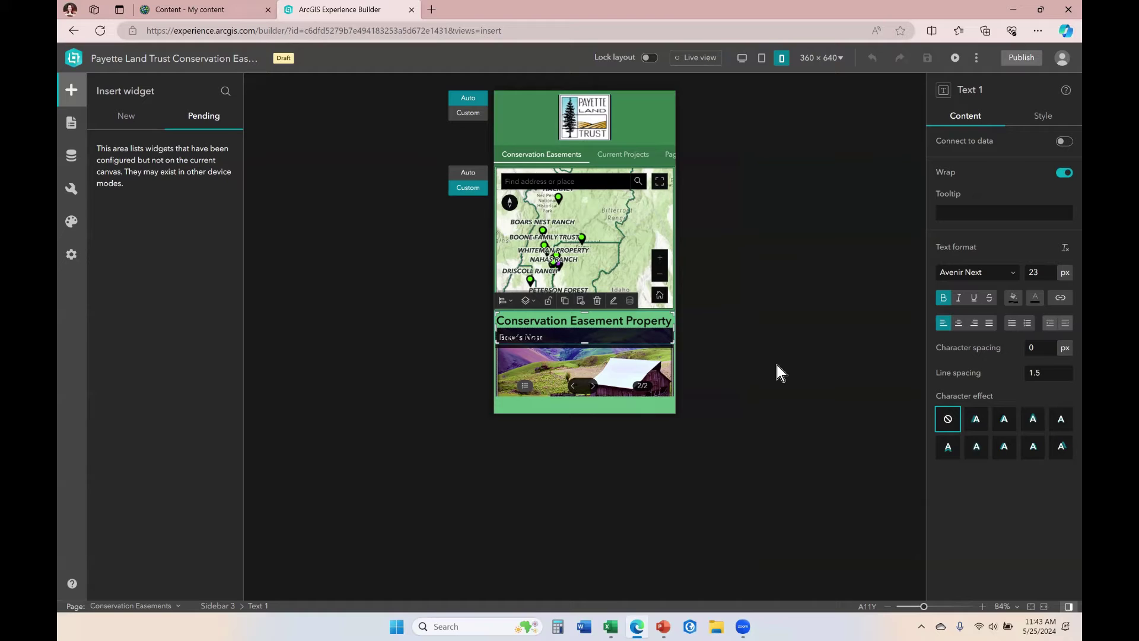
double_click(1038, 272)
text(18)
click(774, 352)
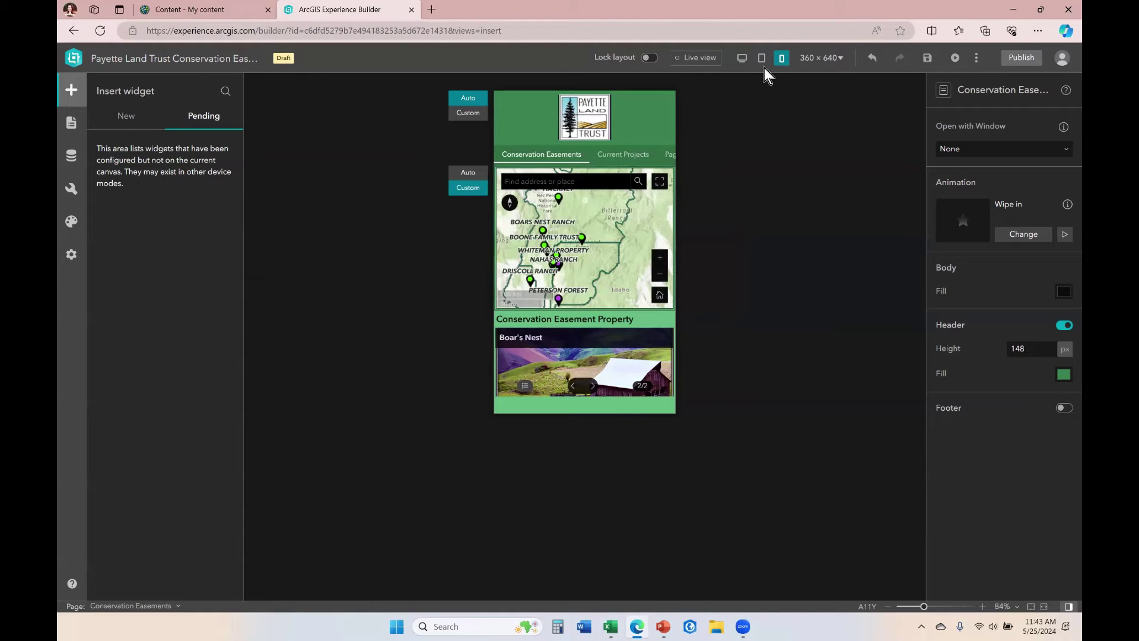
click(744, 61)
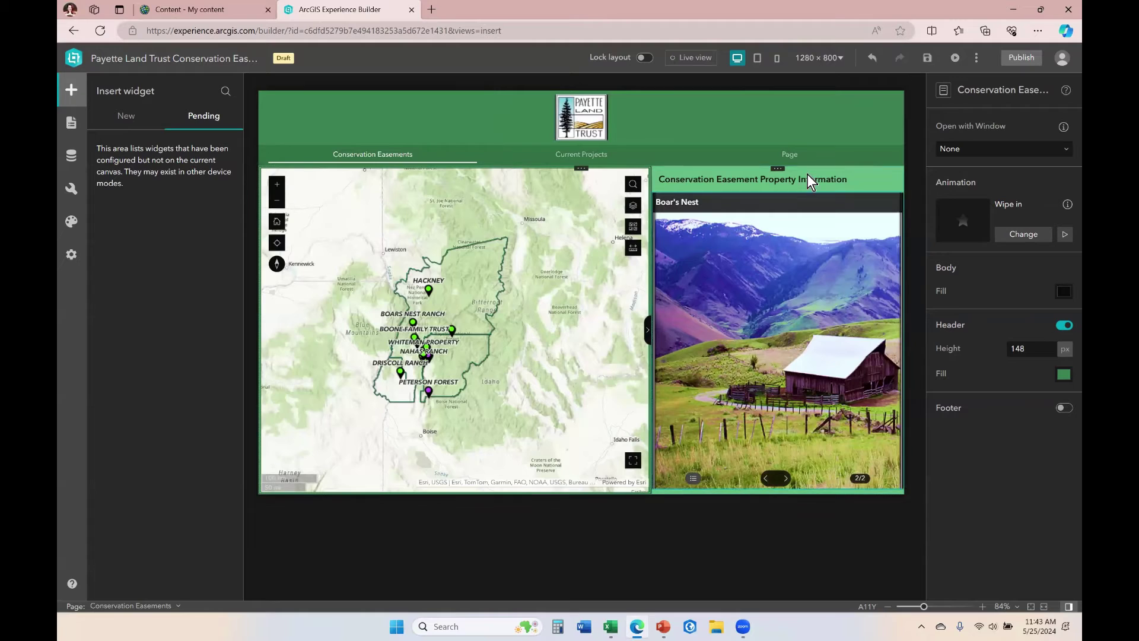
click(810, 177)
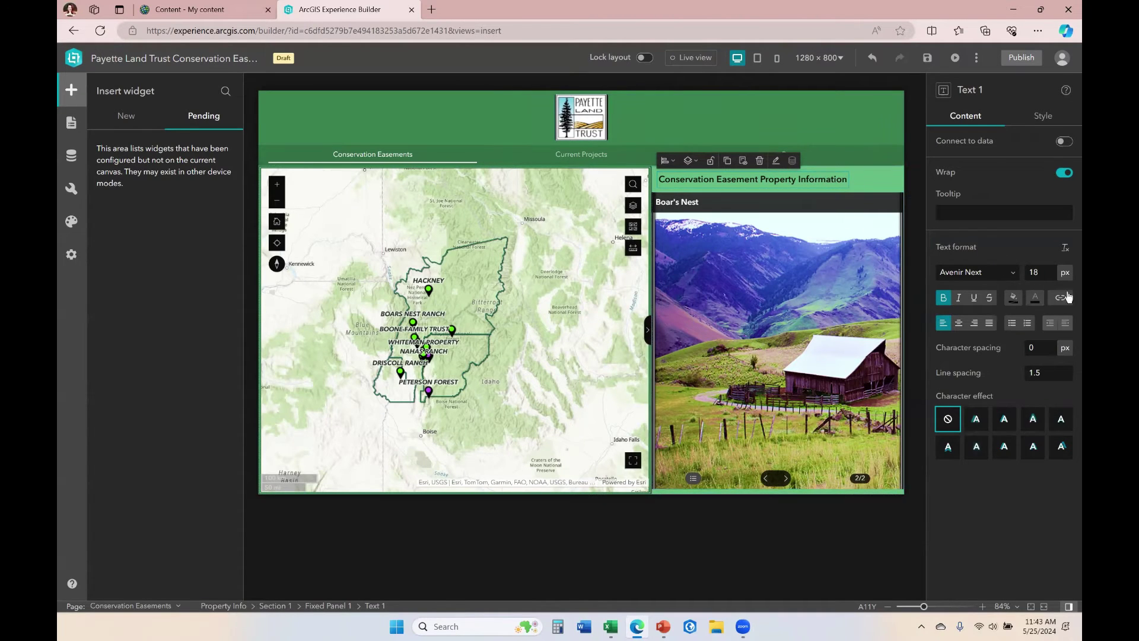
click(757, 57)
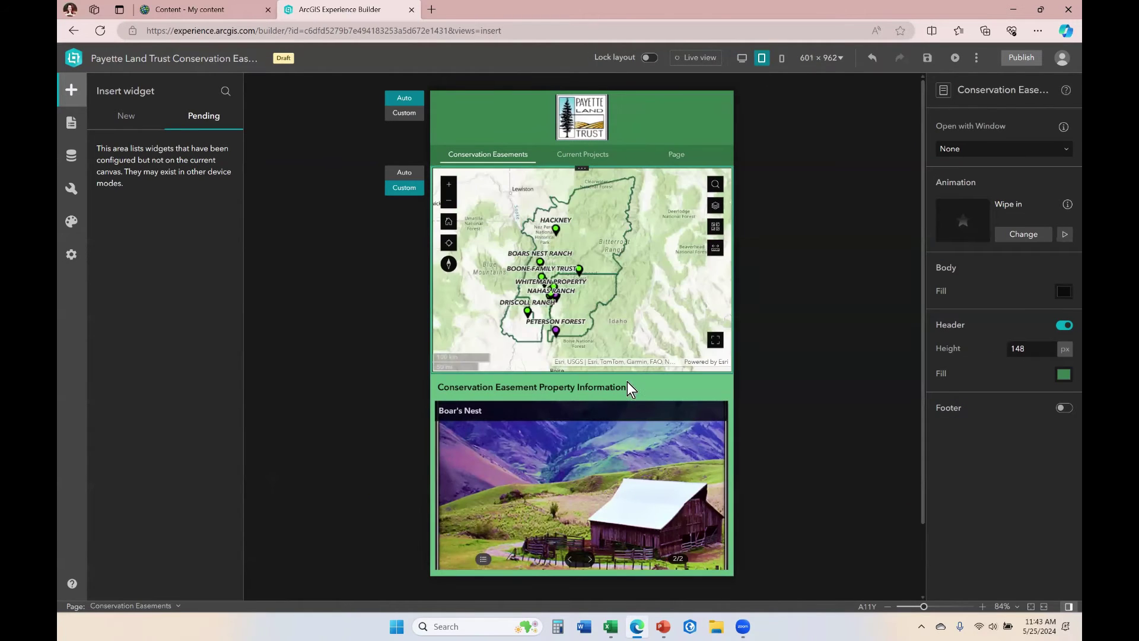
click(625, 386)
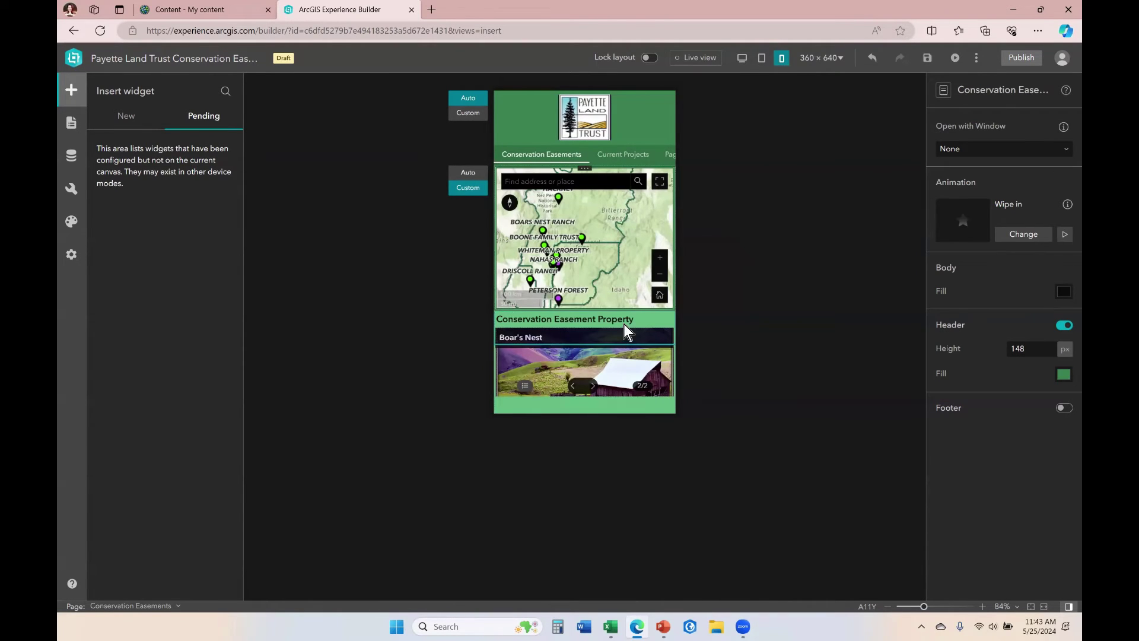
Set the phone-layout title's font size back to 23 px and reselect it
click(624, 324)
click(1042, 272)
text(2)
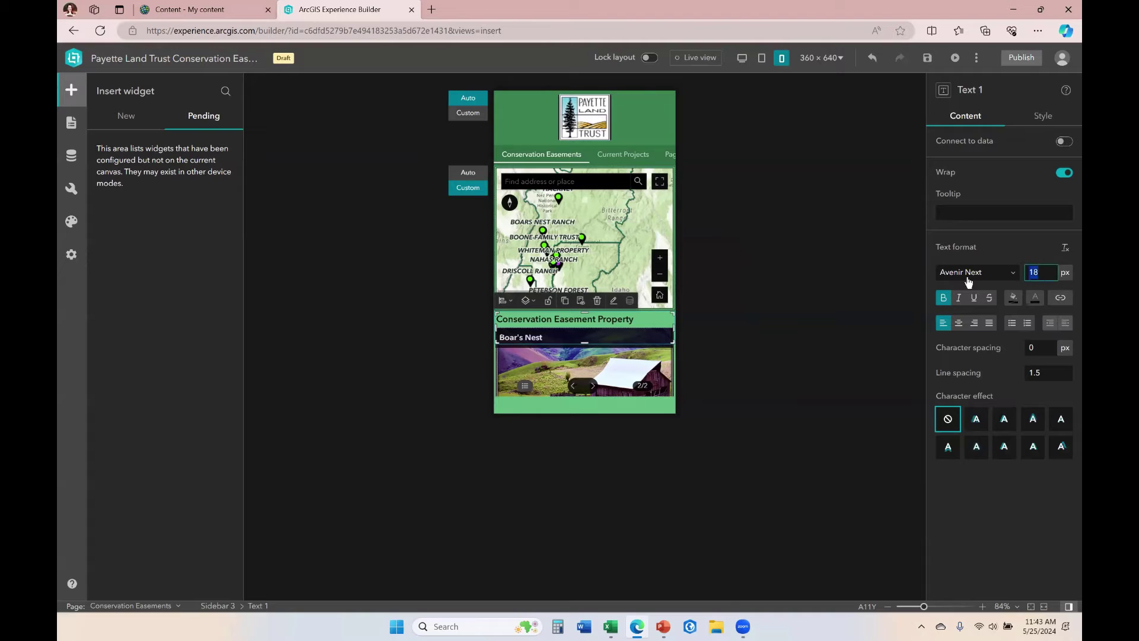
text(3)
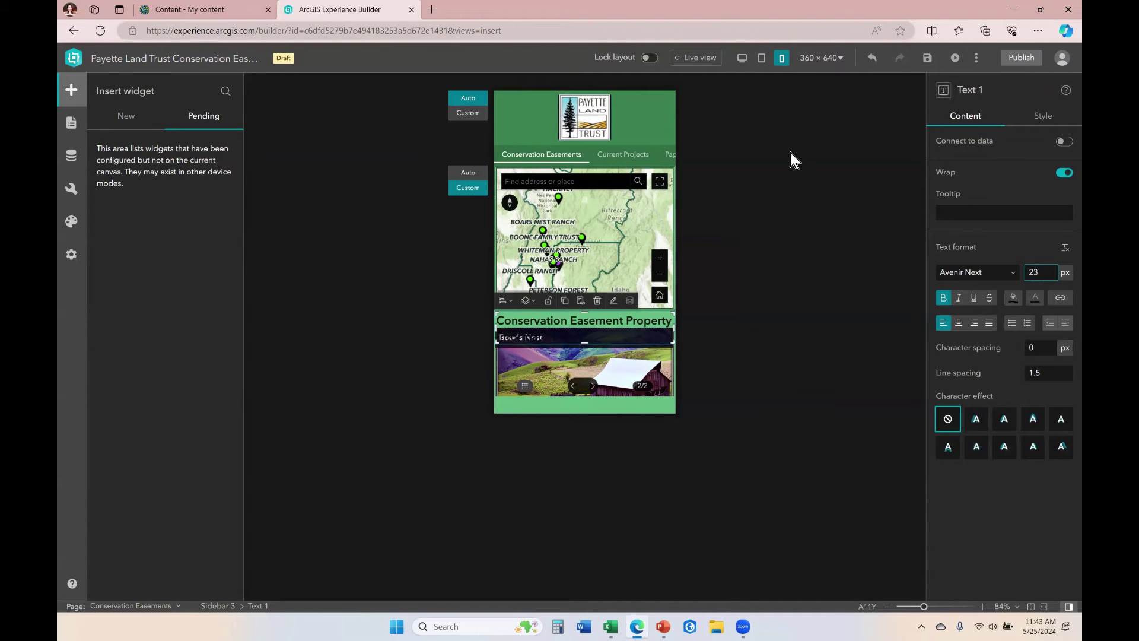
click(799, 147)
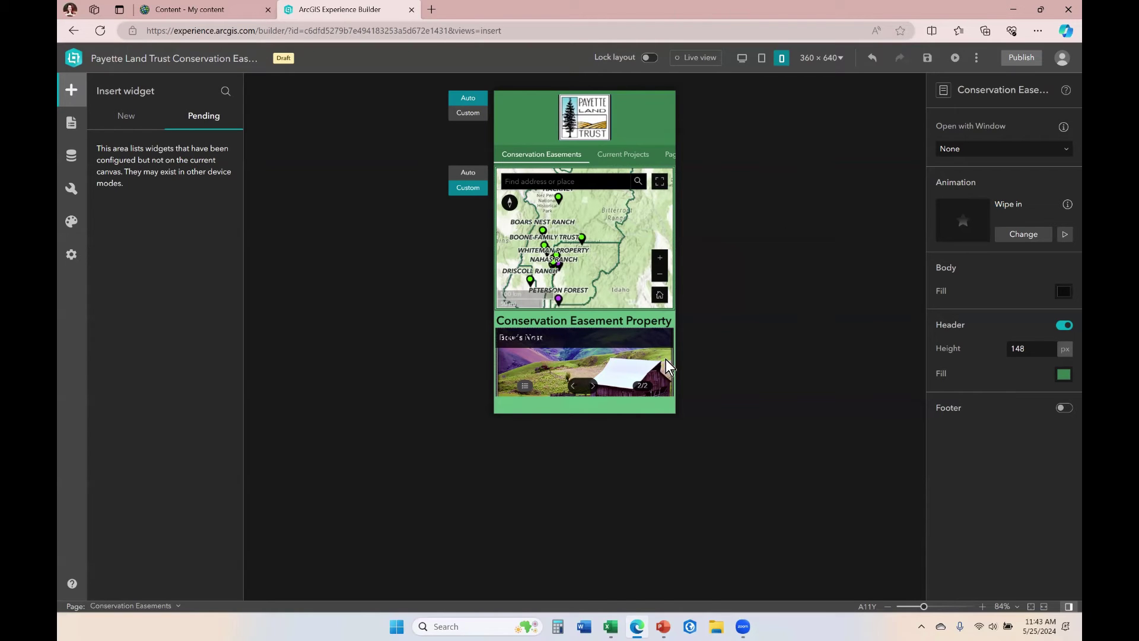
click(633, 317)
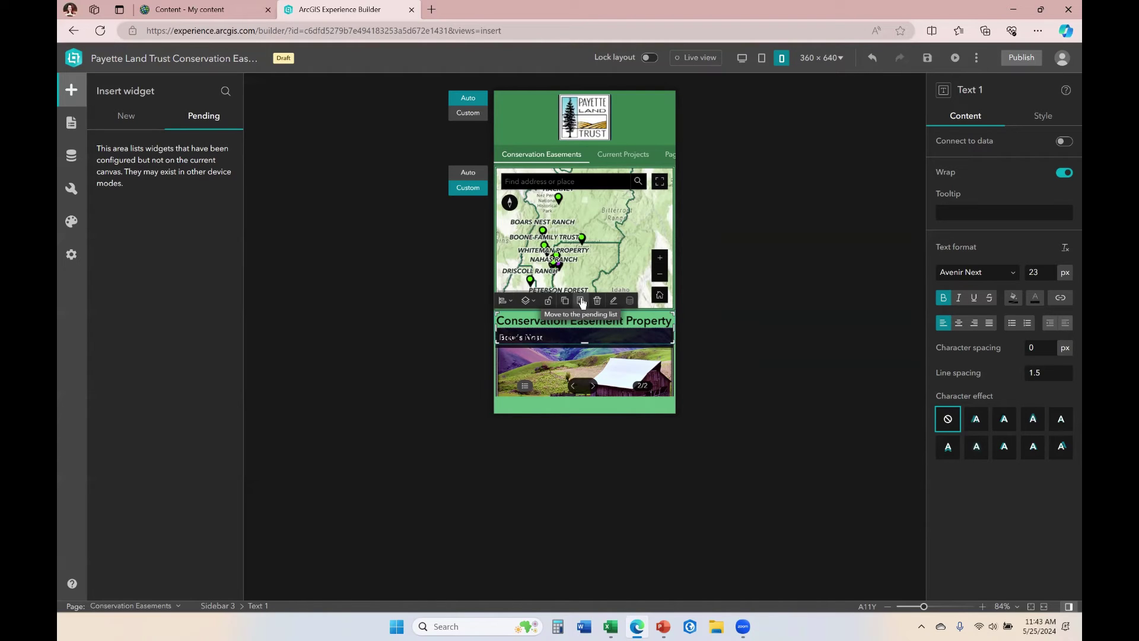
Move the title text to the pending list, then preview phone sizes 360 × 740, 414 × 736 and 360 × 640
click(582, 301)
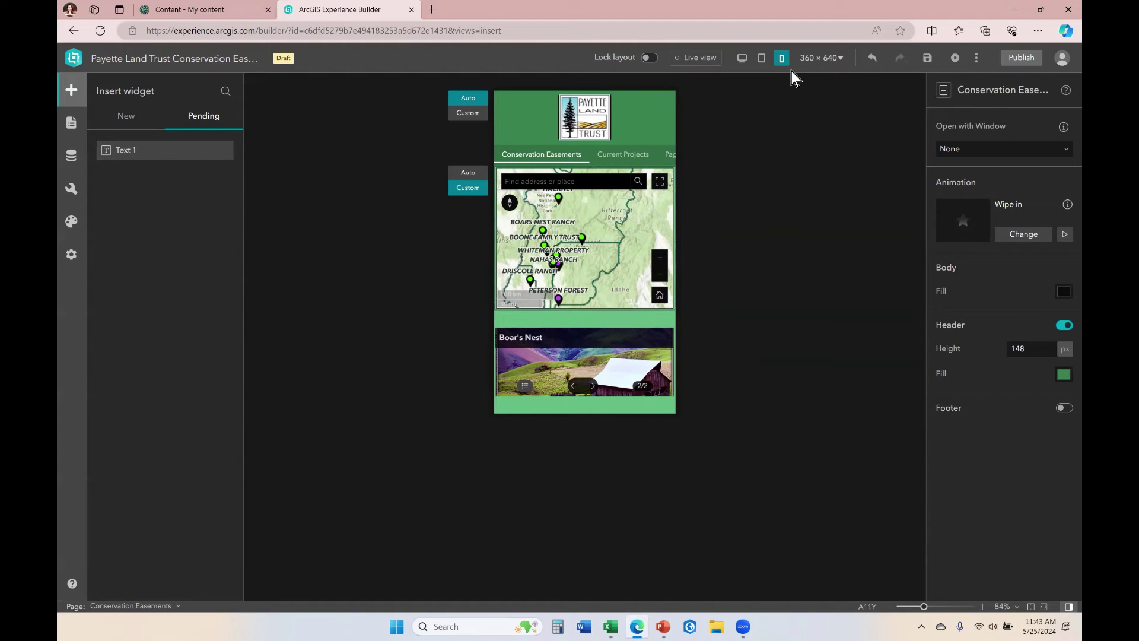
click(833, 69)
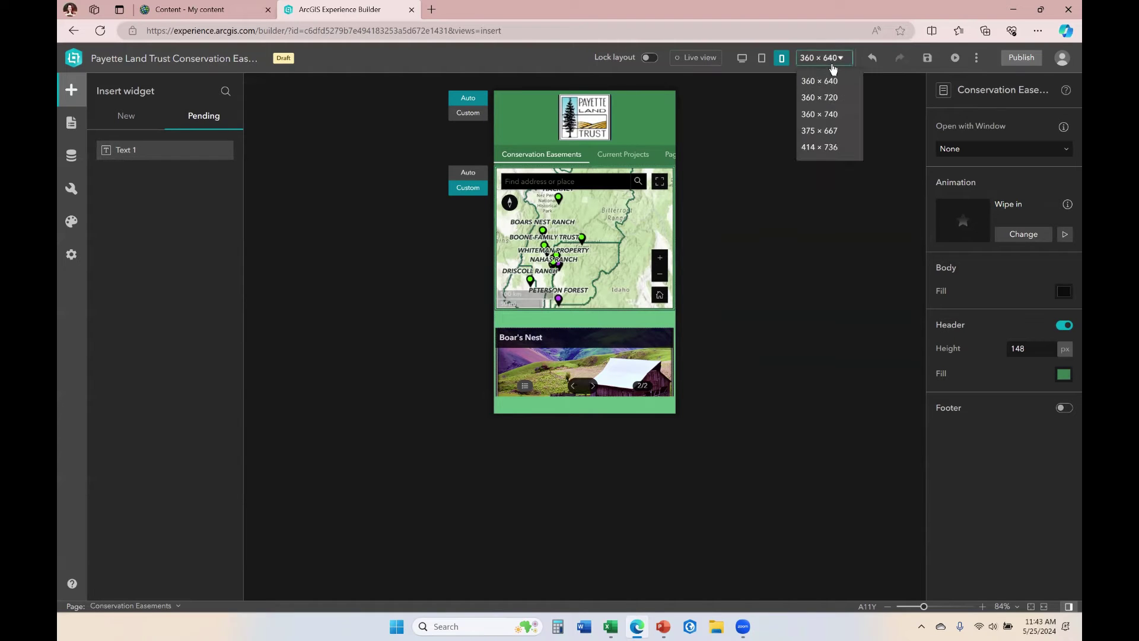
click(835, 115)
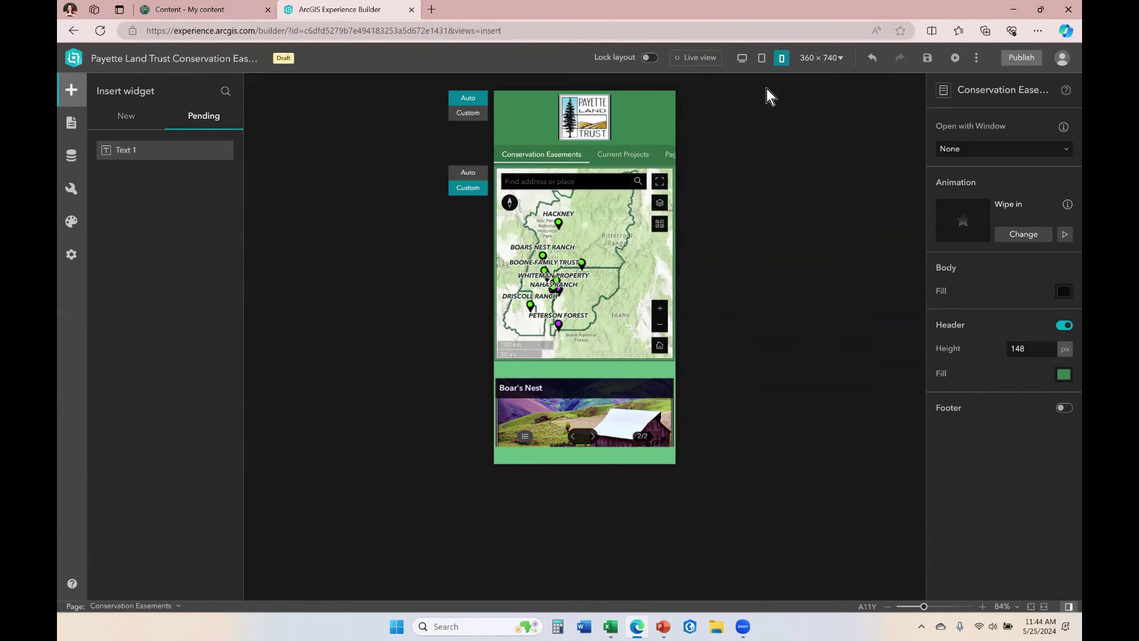
click(822, 58)
click(826, 149)
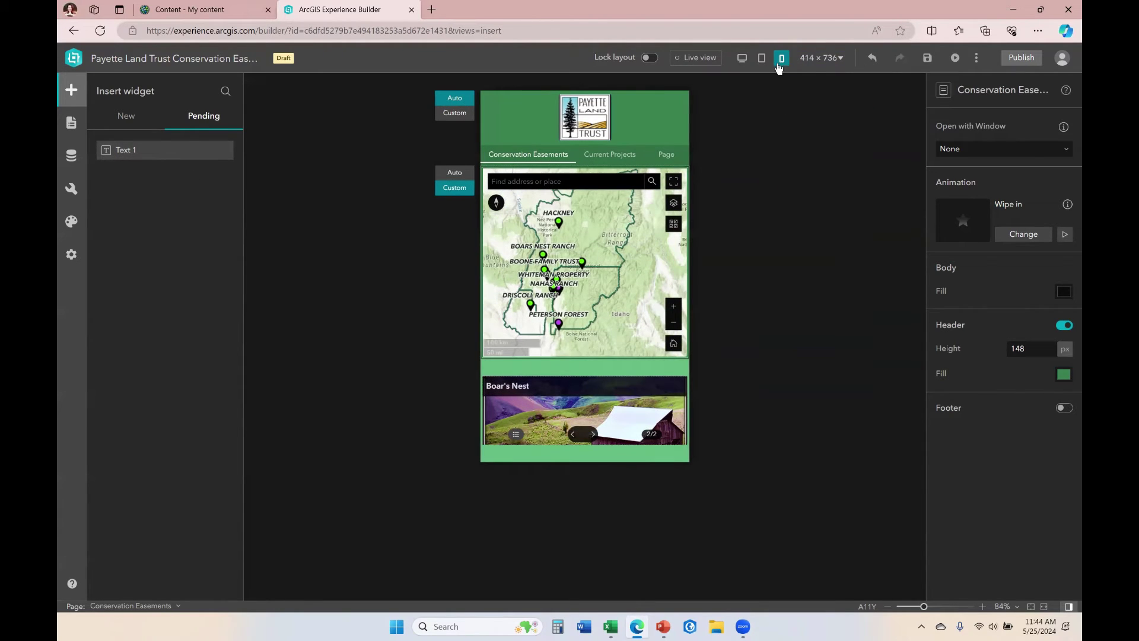
click(822, 57)
click(831, 82)
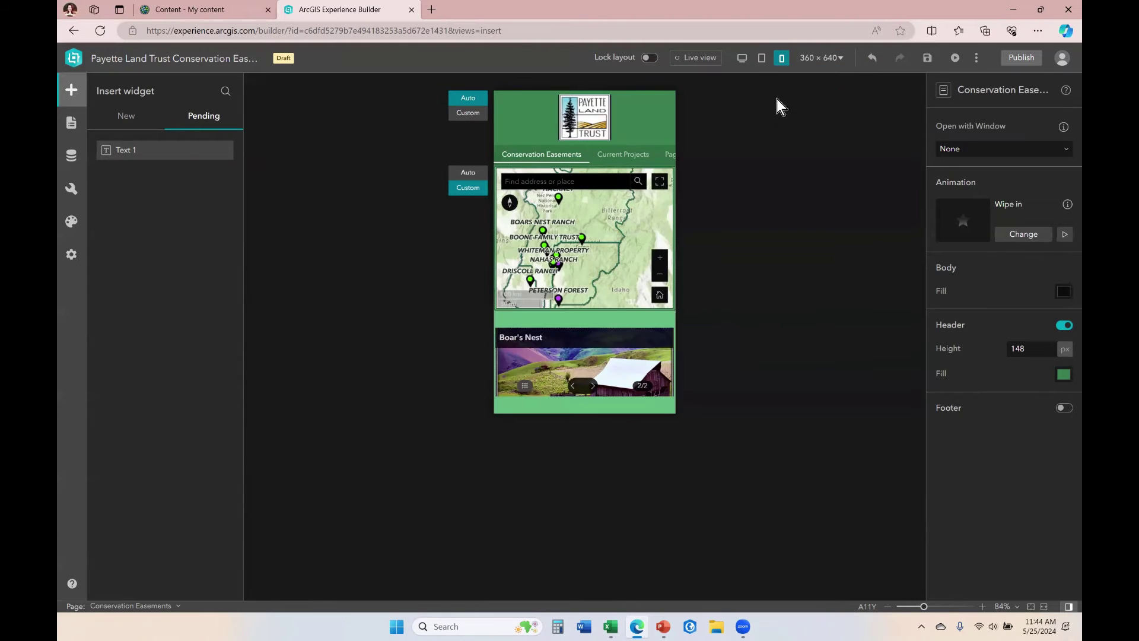
Check the title in the tablet and desktop layouts, then return to phone and select Sidebar 3
click(762, 58)
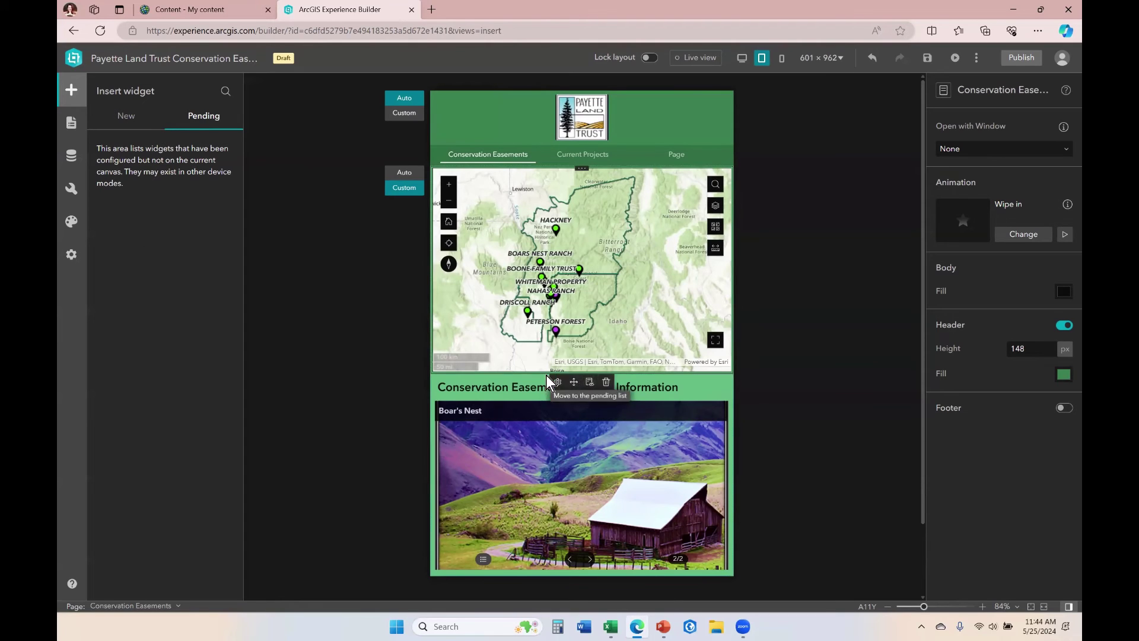
click(609, 386)
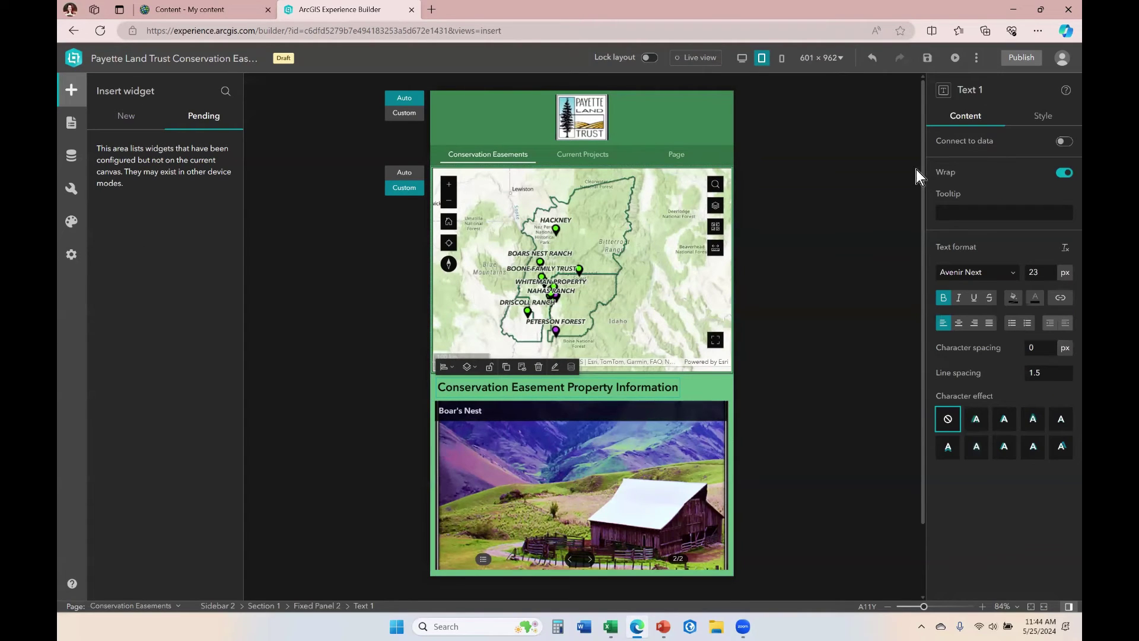
click(741, 57)
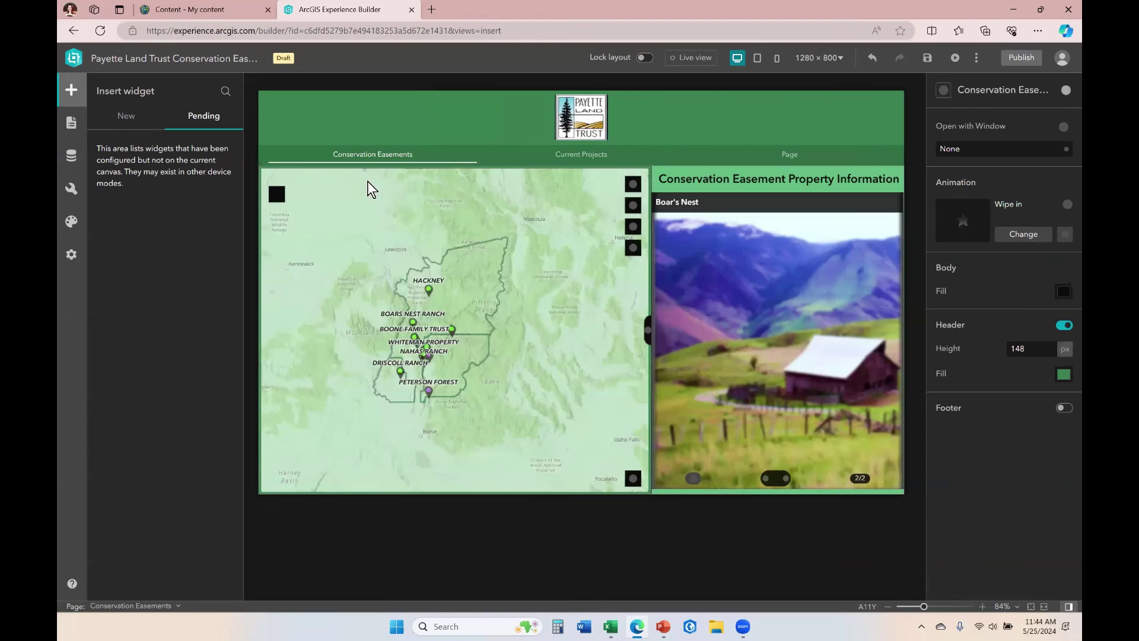
click(833, 172)
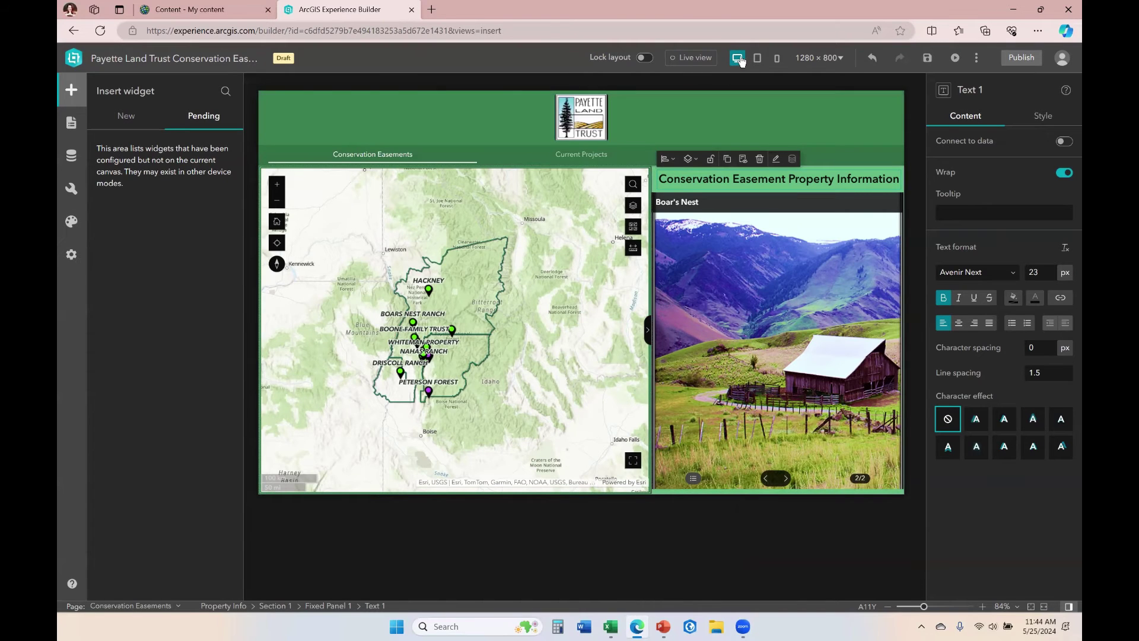
click(778, 59)
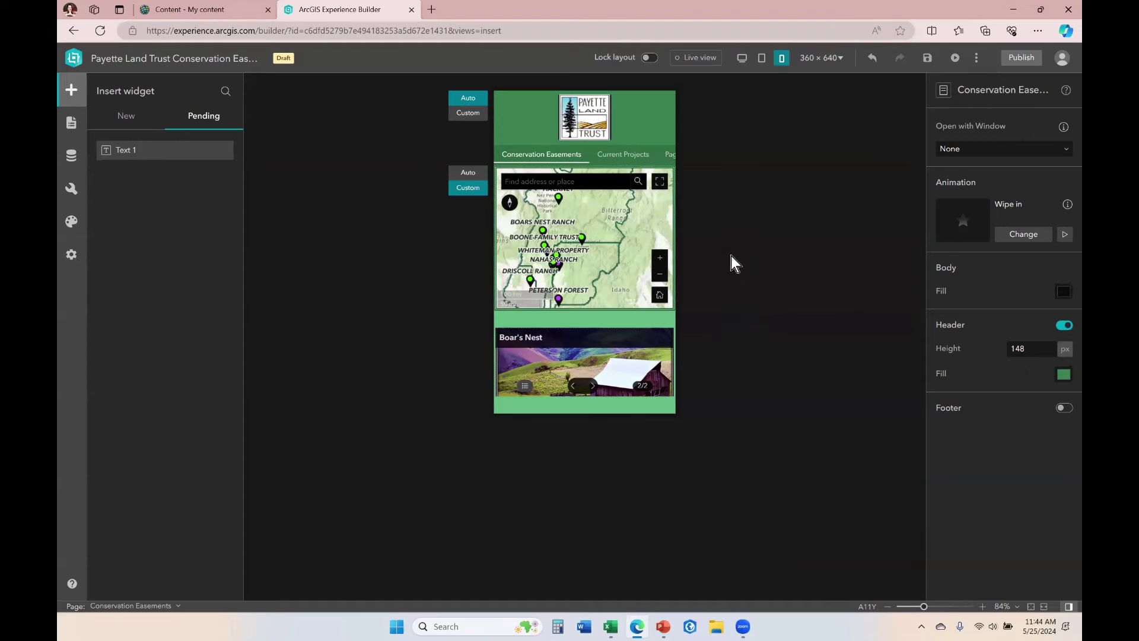
click(630, 319)
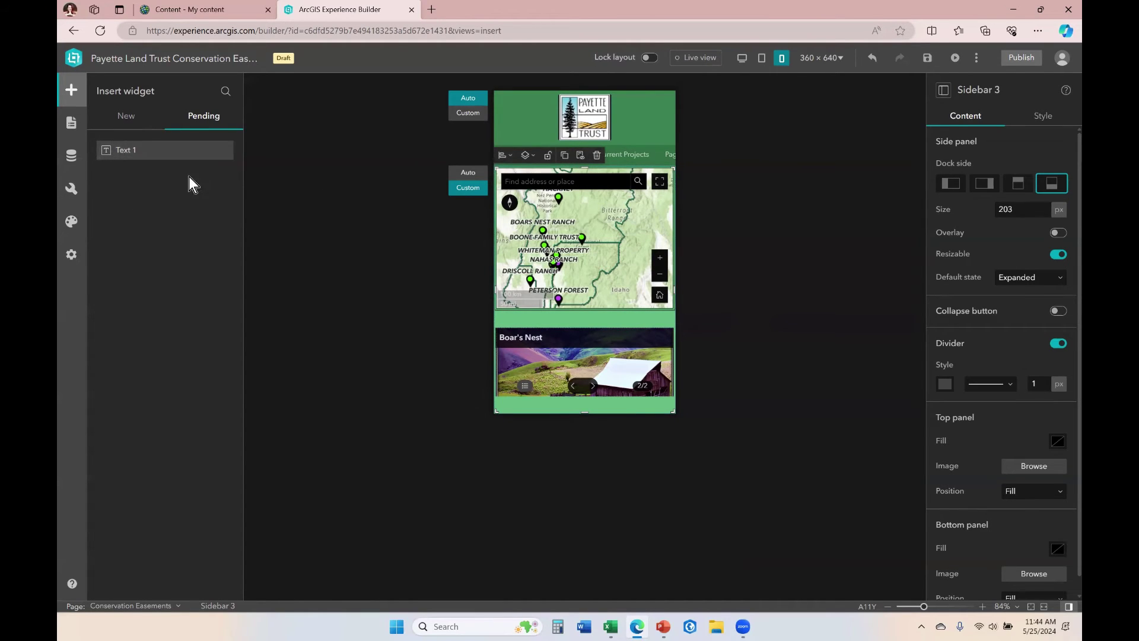
Place a new Text widget above the Boar's Nest panel in the phone layout
click(126, 119)
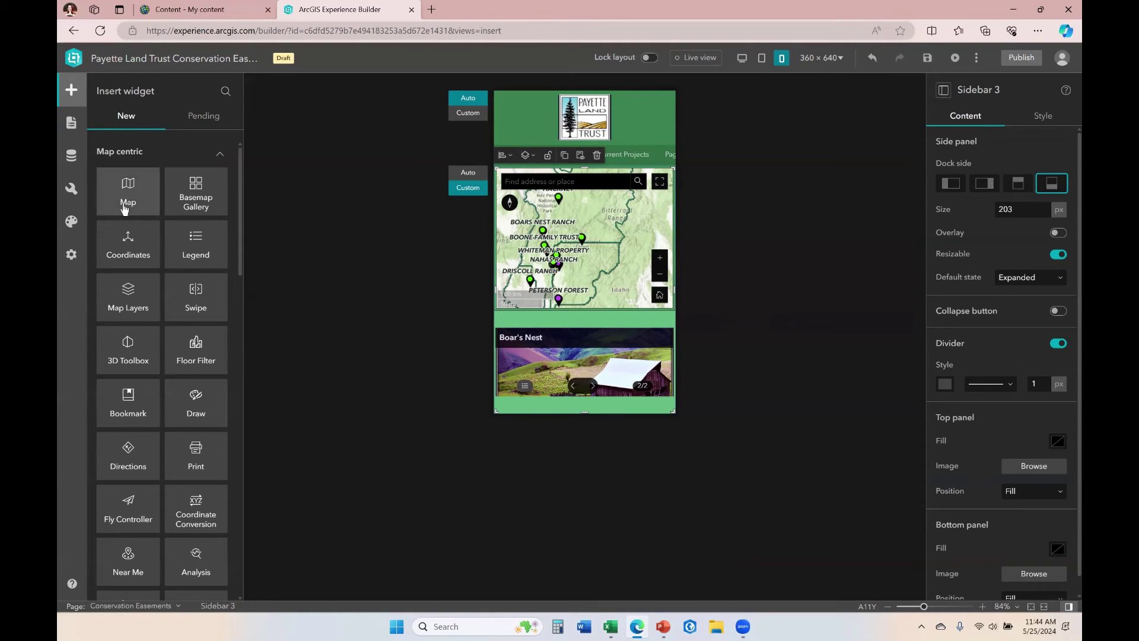
scroll(122, 190, down, 15)
scroll(124, 209, down, 2)
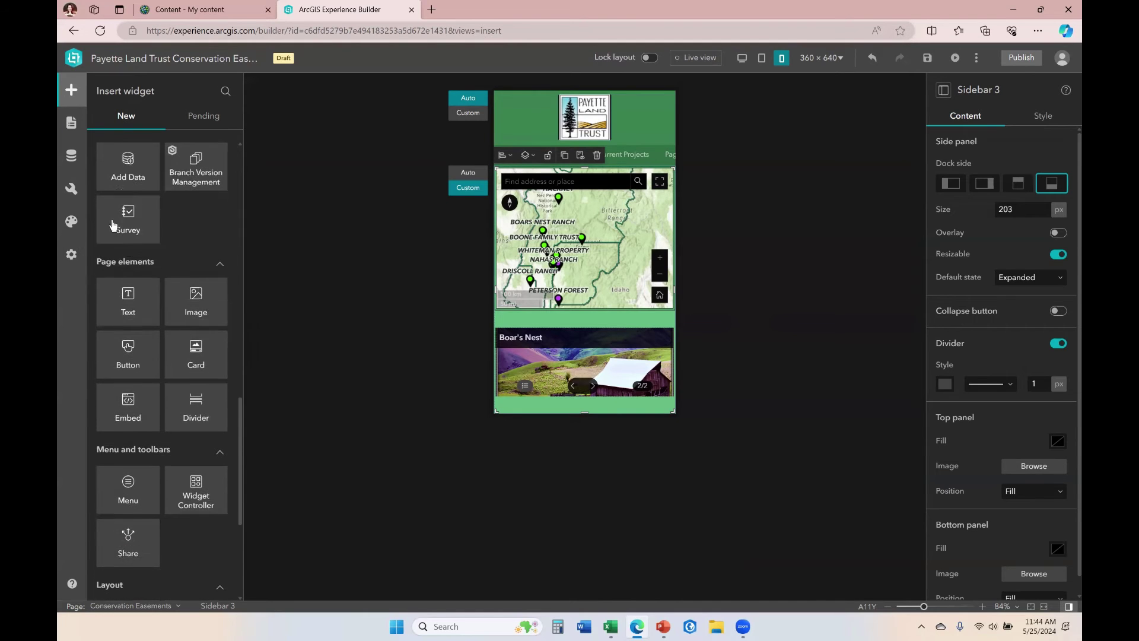
drag(130, 300, 582, 320)
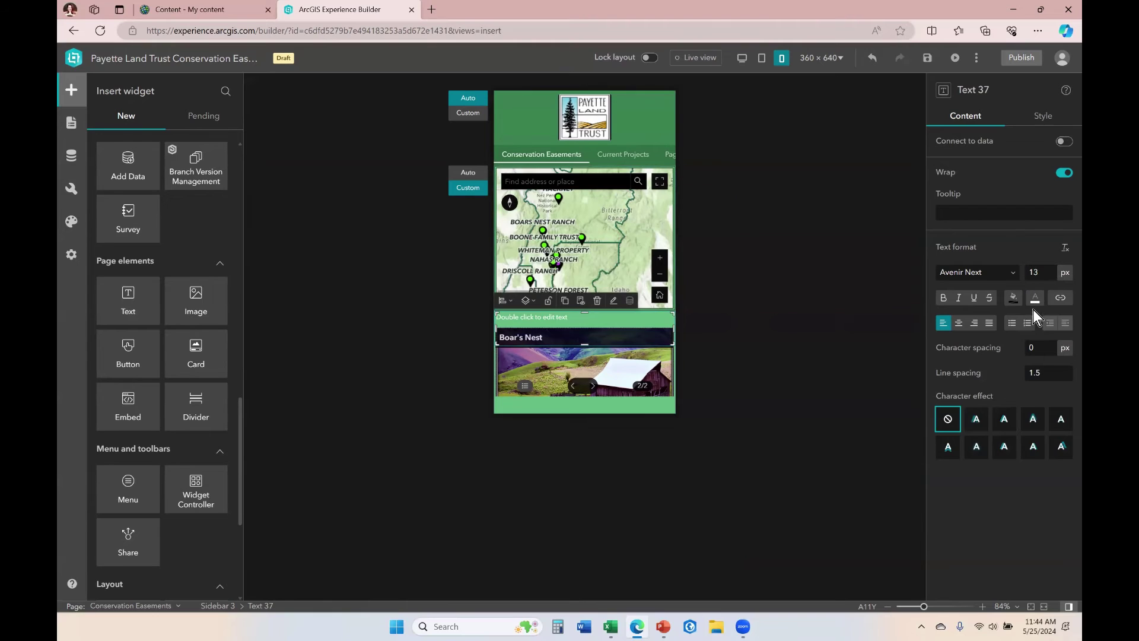
Style the new text dark, 18 px and bold
click(1035, 299)
click(947, 342)
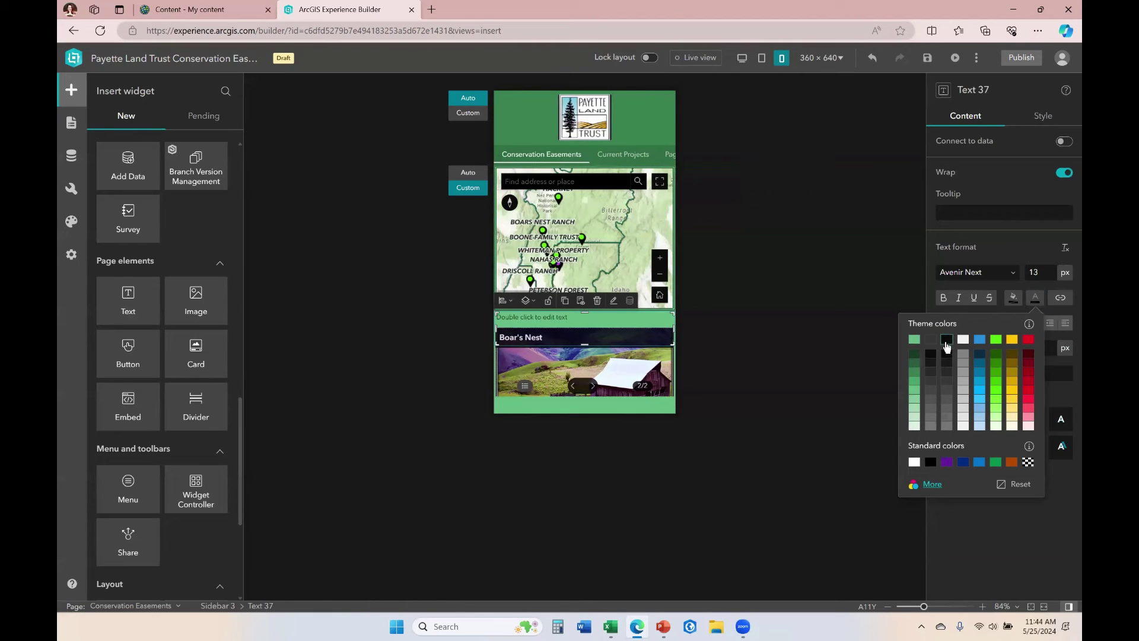
double_click(1036, 273)
text(18)
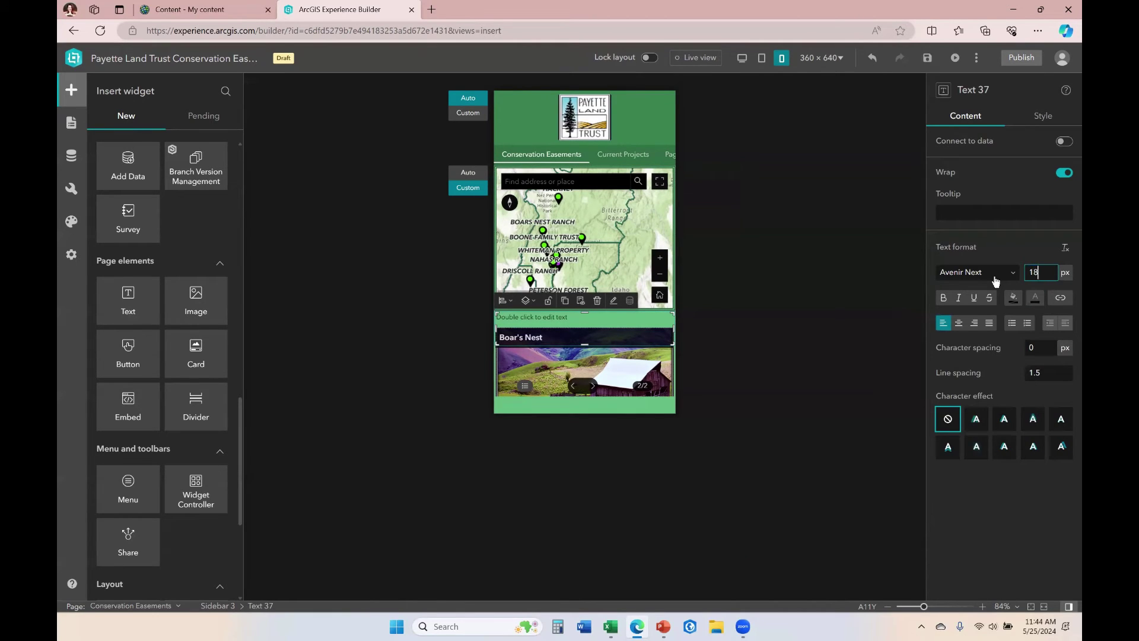
click(944, 297)
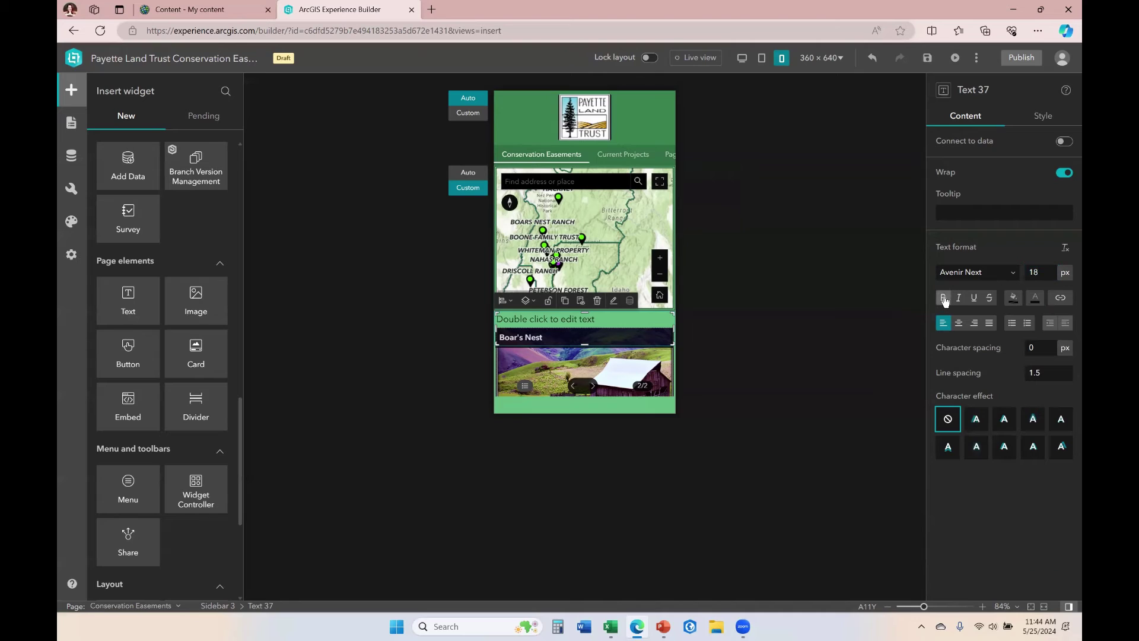
Type 'Conservation Easements Information' as the text and shrink its box height to fit
double_click(620, 318)
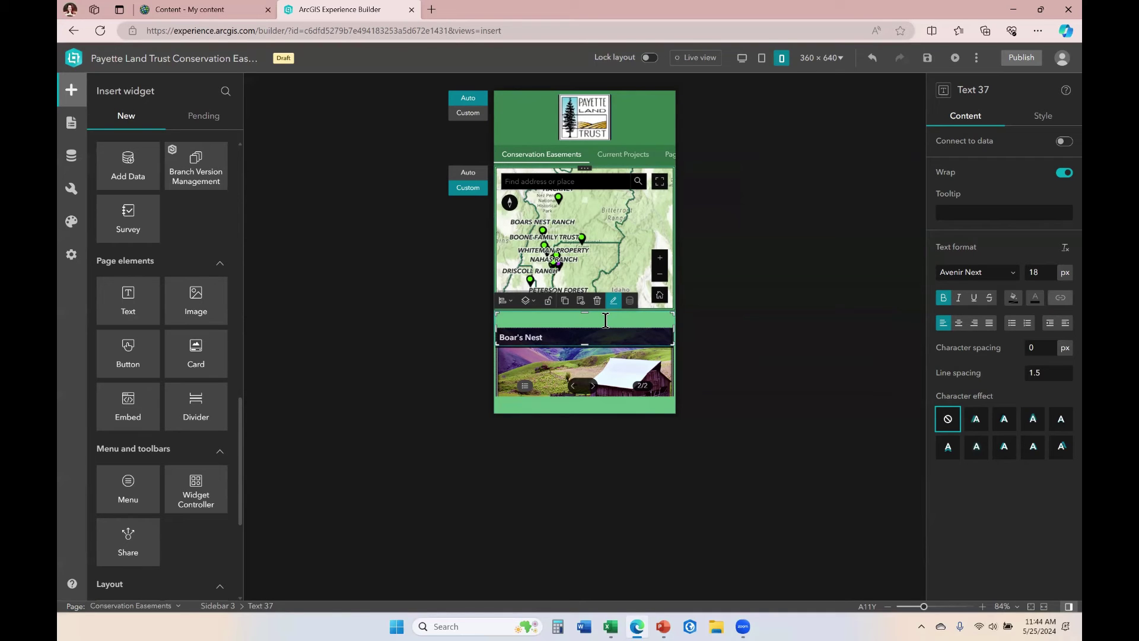
text(Conservation Easements Information)
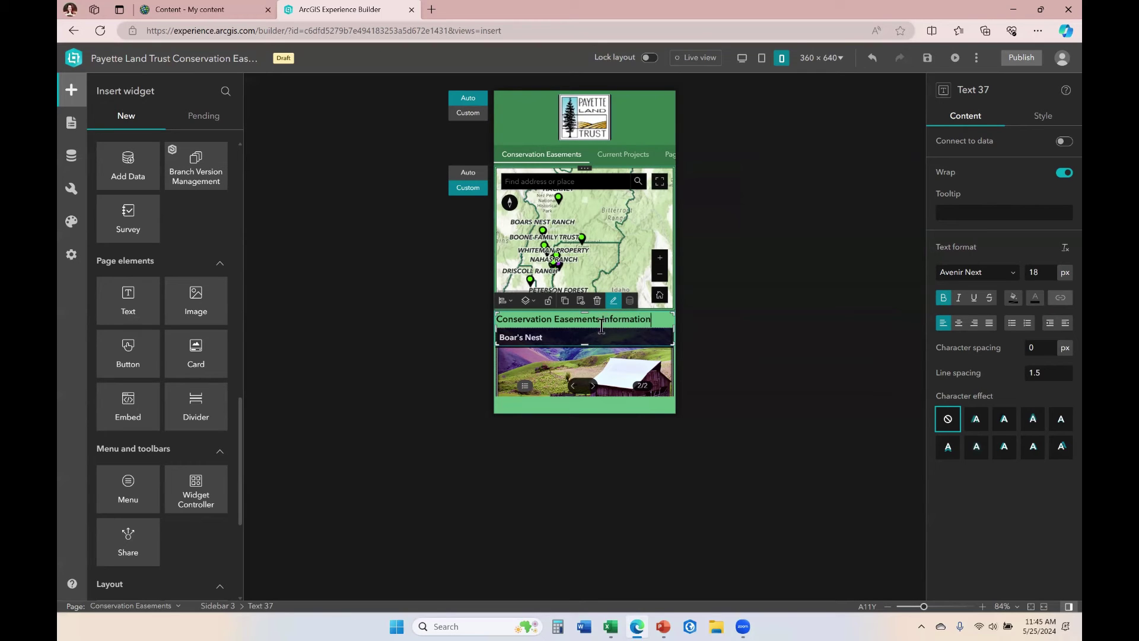
drag(587, 345, 587, 329)
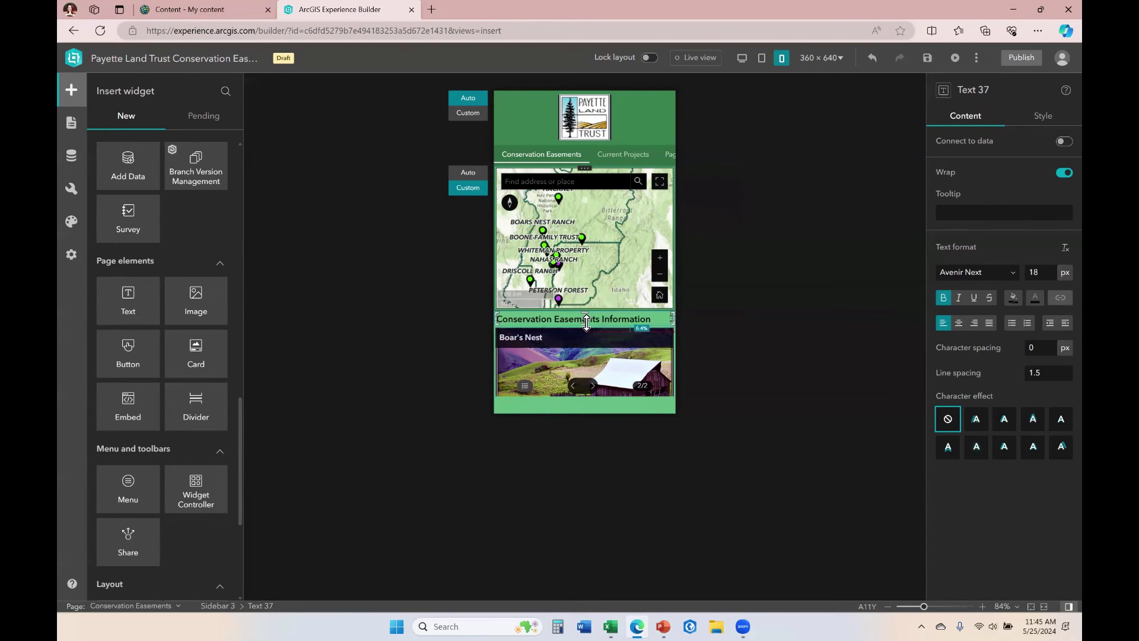
click(617, 326)
click(602, 316)
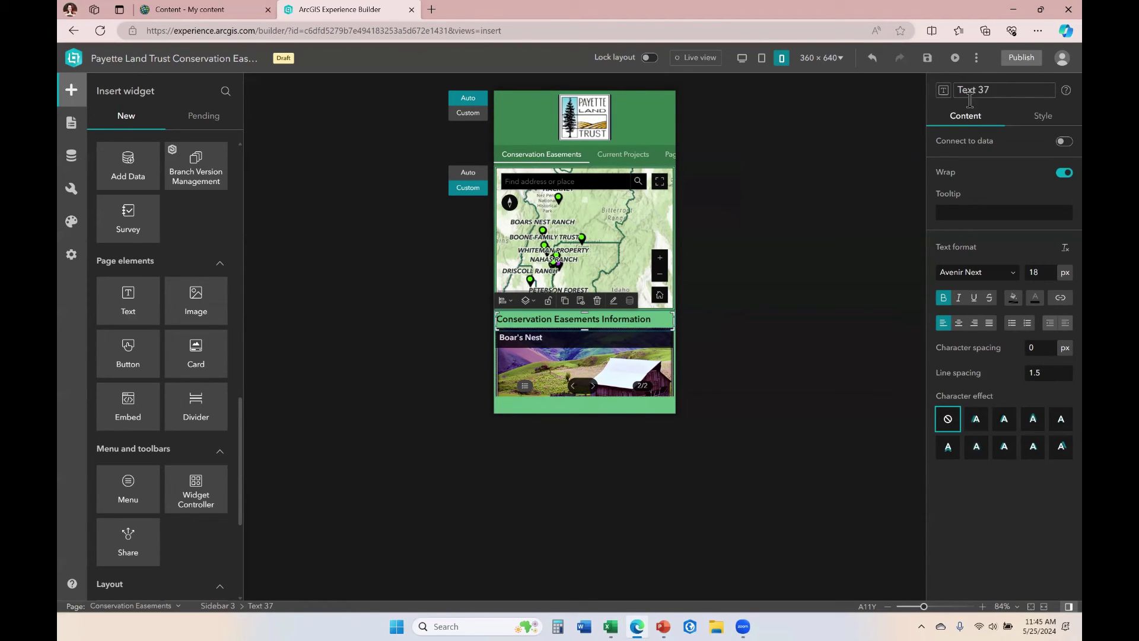
drag(586, 329, 587, 325)
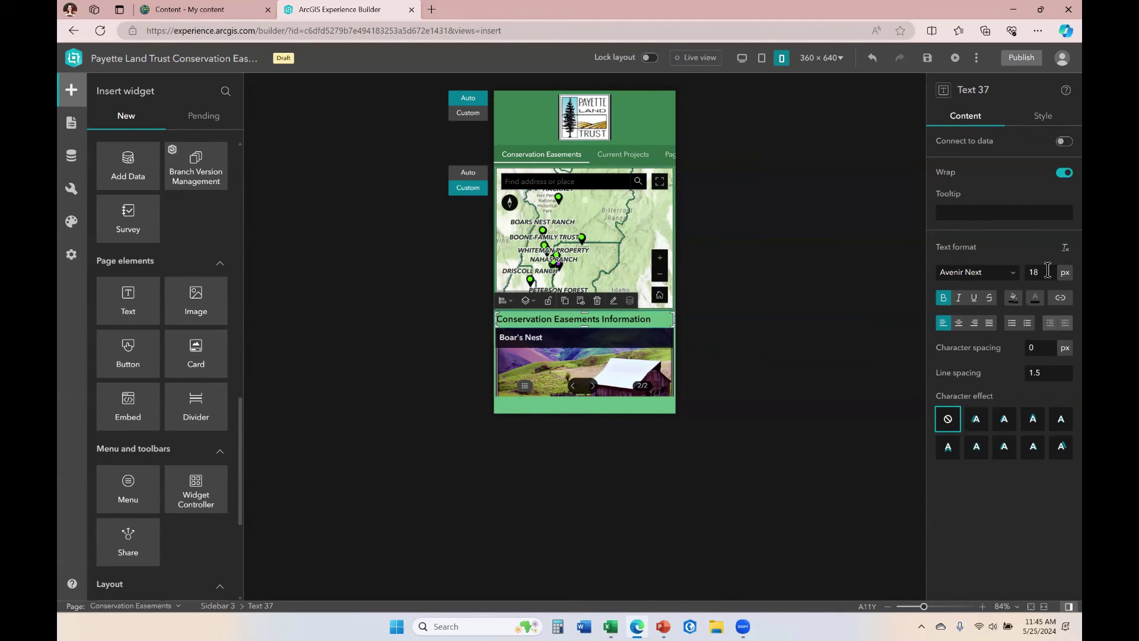
click(766, 306)
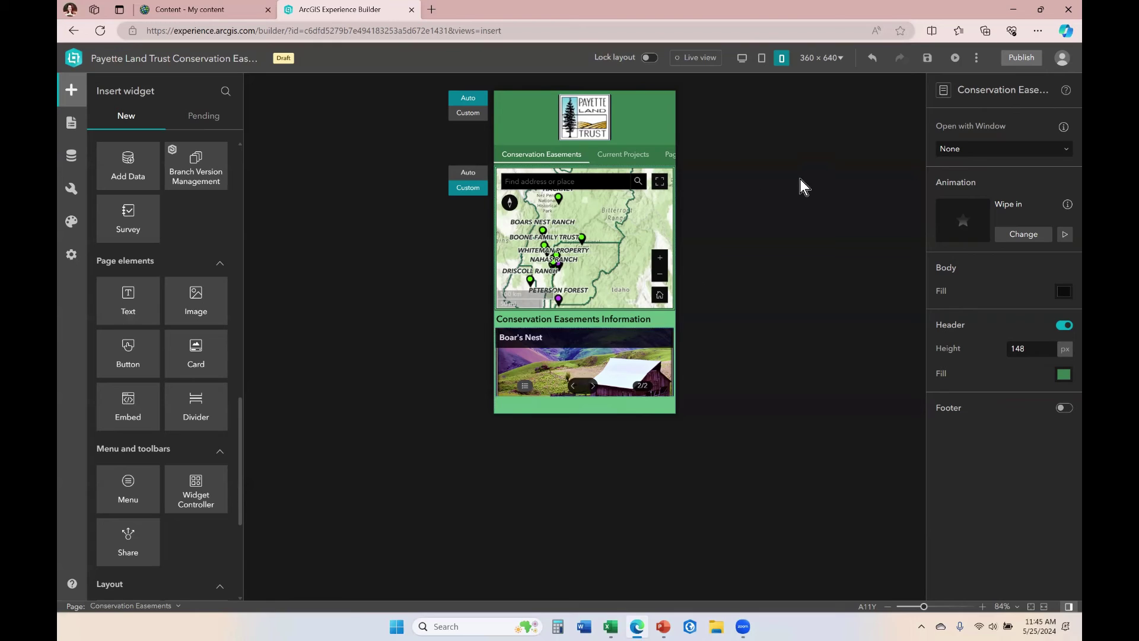
click(827, 65)
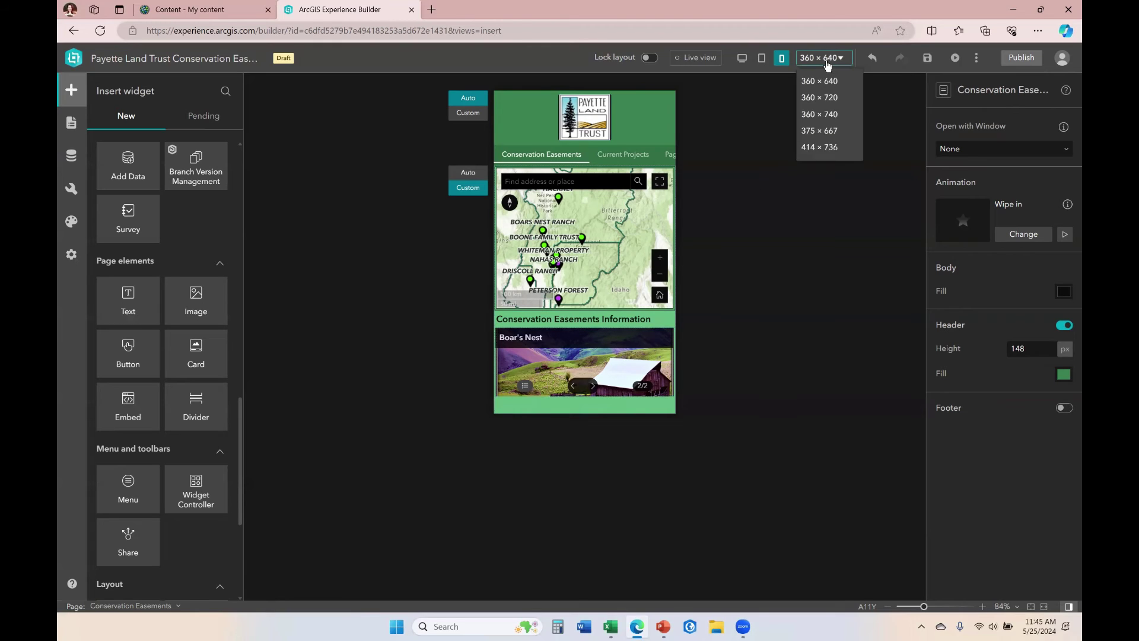
click(841, 113)
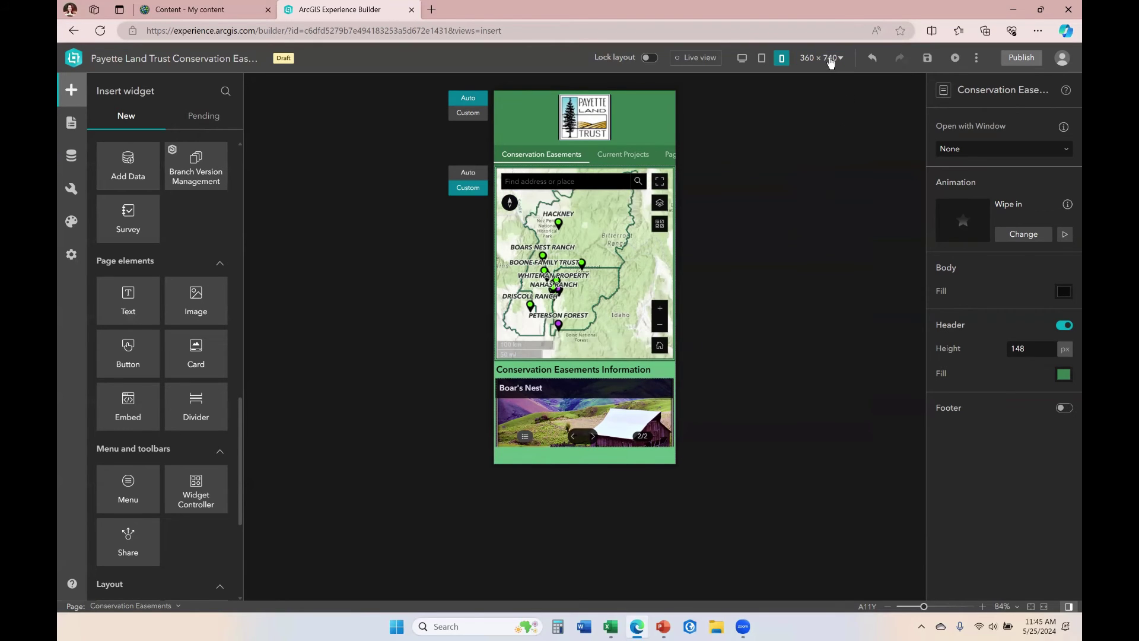
click(830, 59)
click(829, 134)
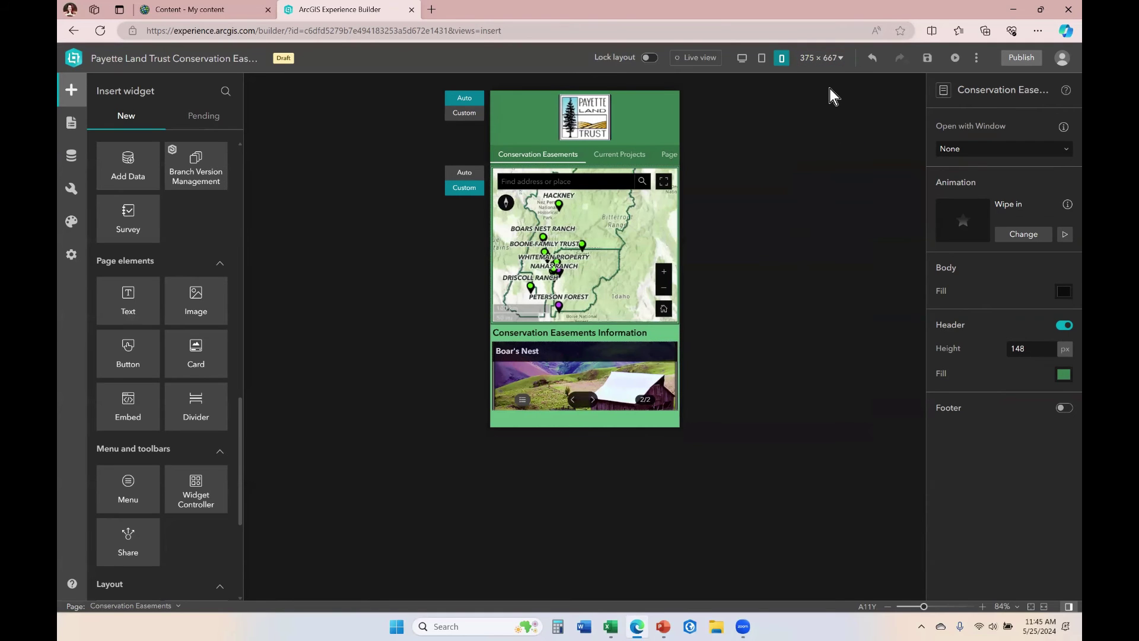
click(834, 64)
click(827, 153)
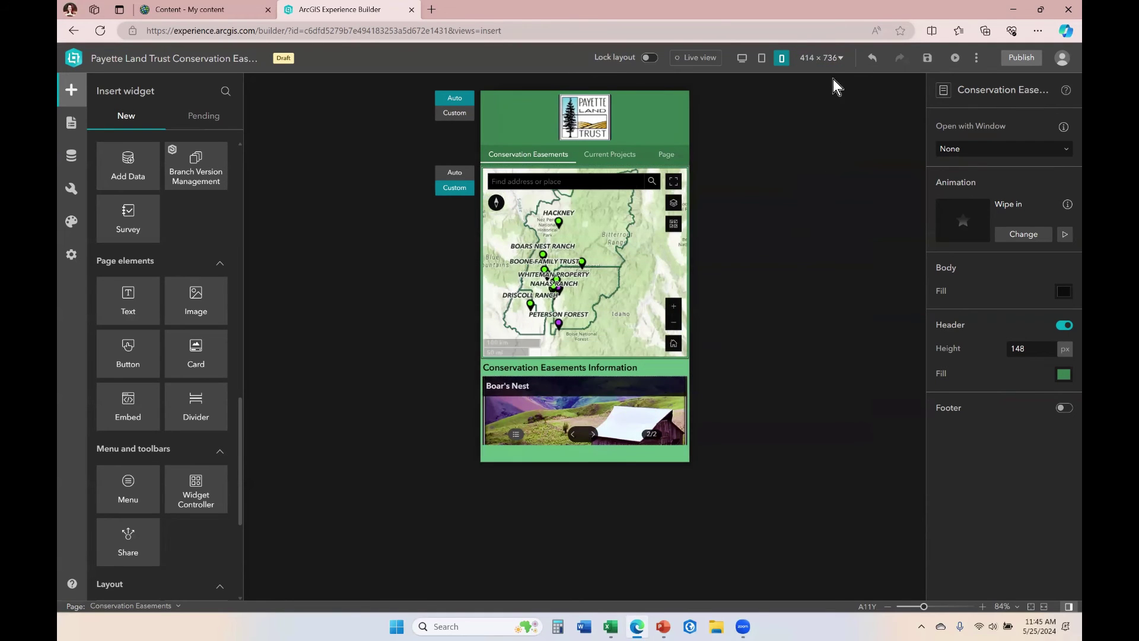
click(822, 59)
click(835, 83)
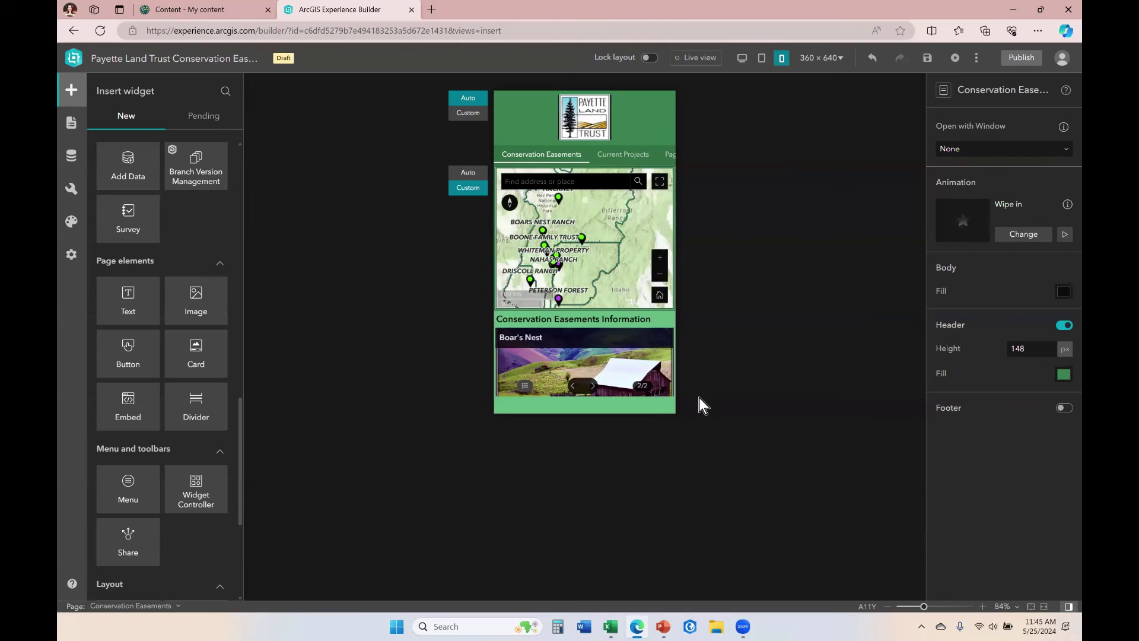
Move the Boar's Nest Section 1 to the pending list and view the Pending tab
click(586, 334)
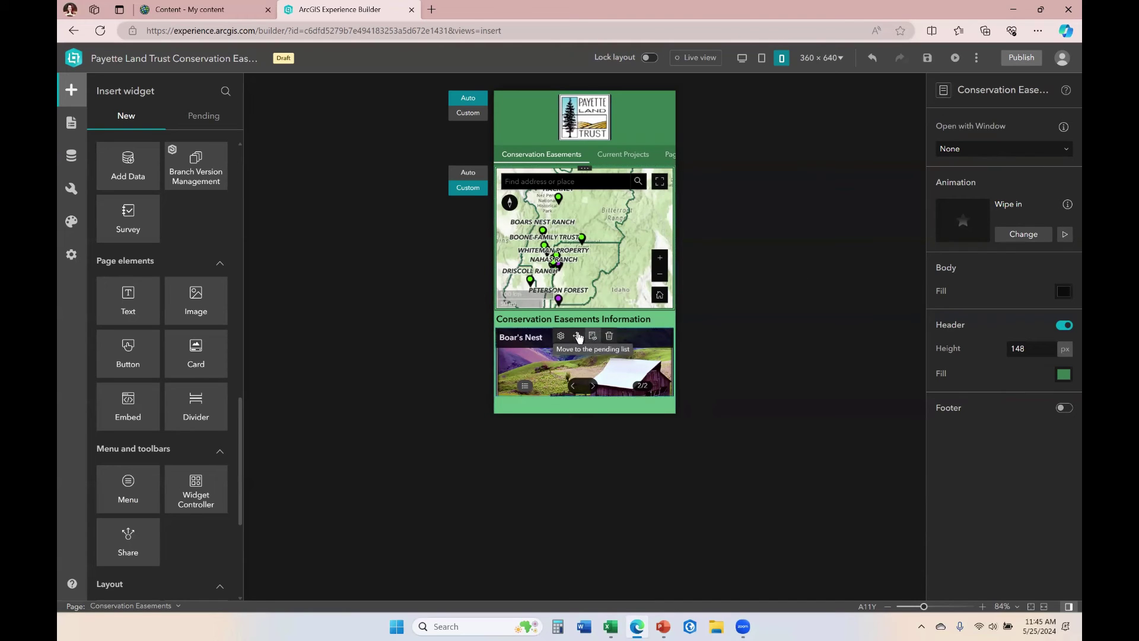
click(571, 369)
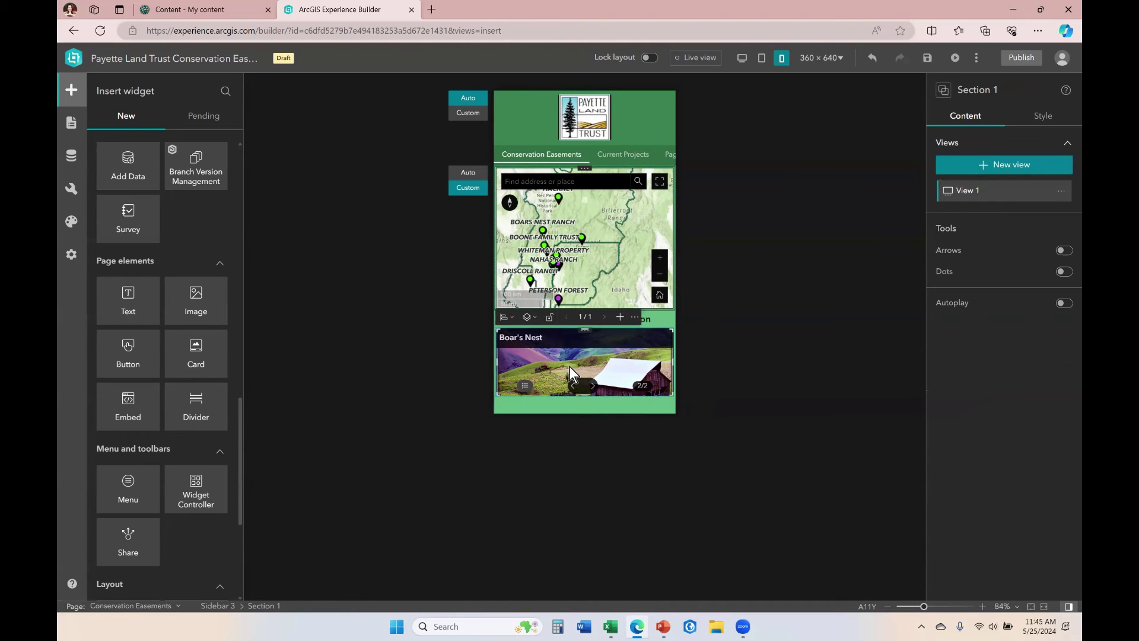
click(635, 318)
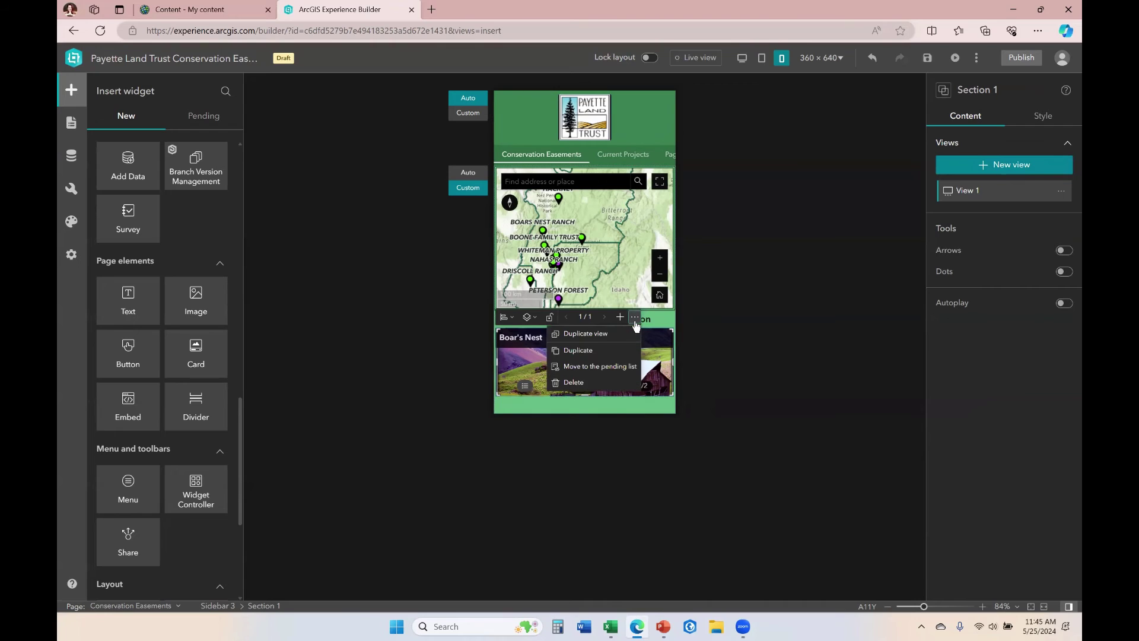
click(614, 365)
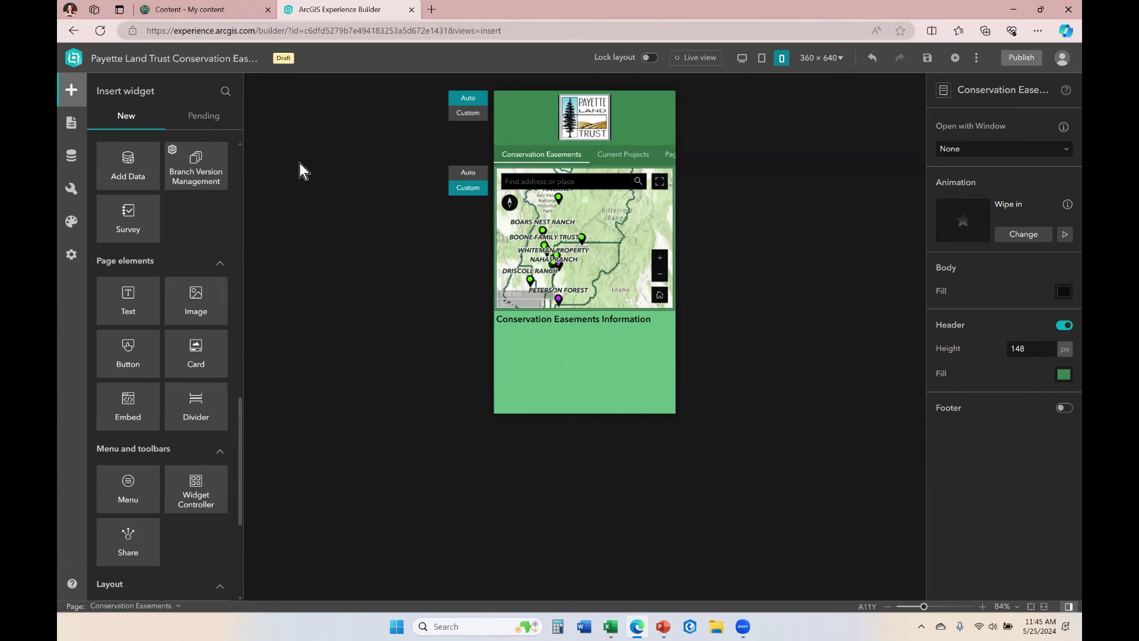
click(211, 118)
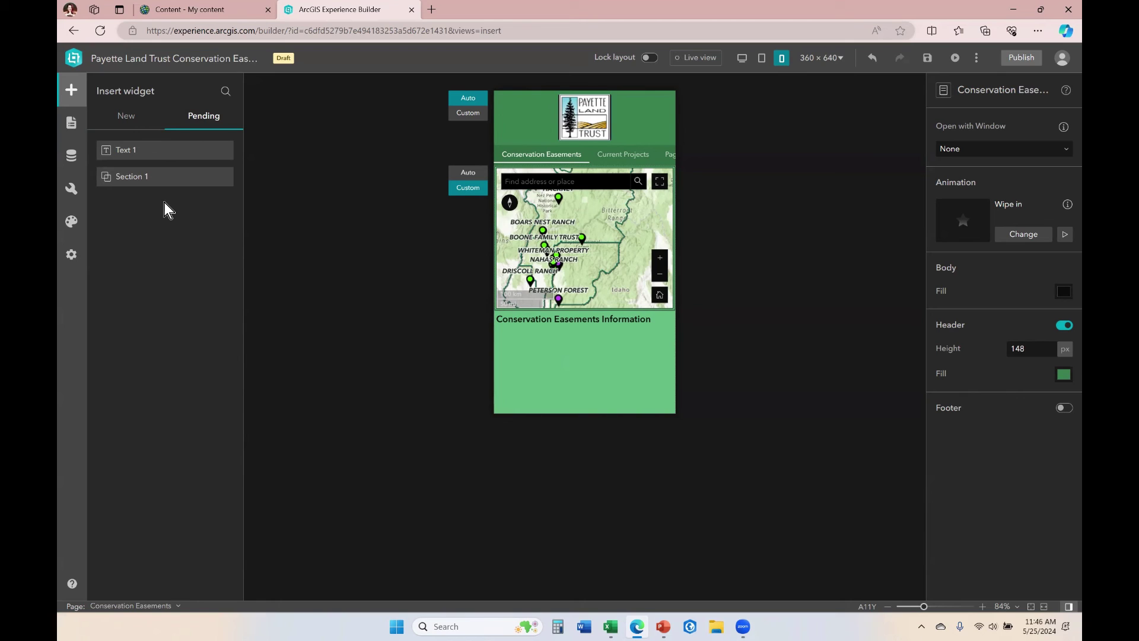
Drop a Bookmark widget onto the page's lower area using the list-style template
click(126, 116)
scroll(147, 297, up, 5)
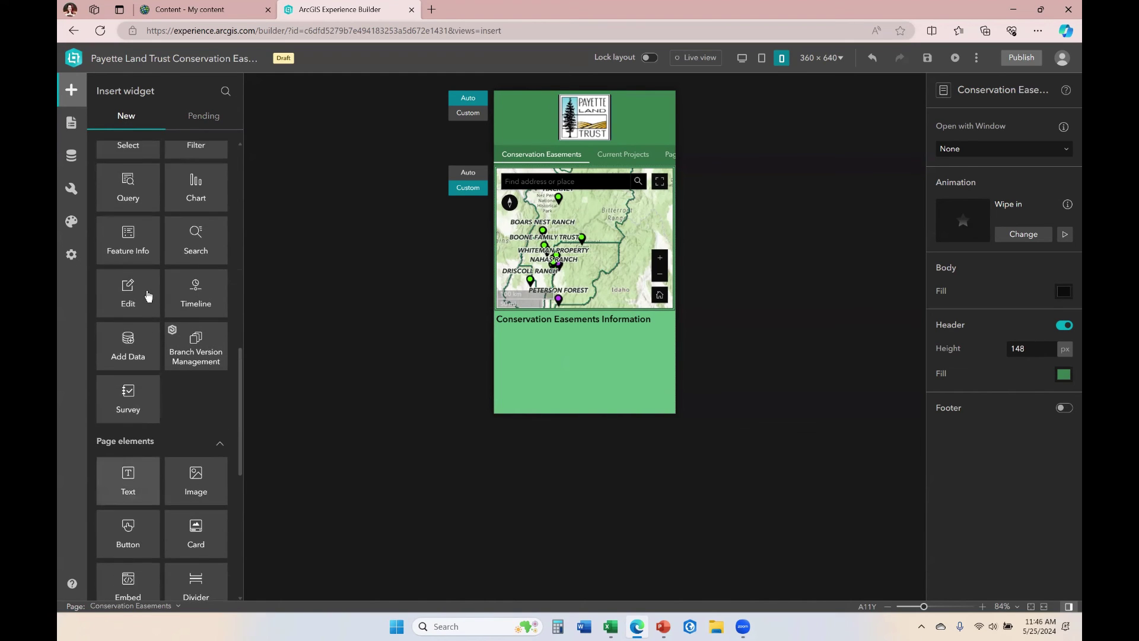
scroll(147, 297, up, 7)
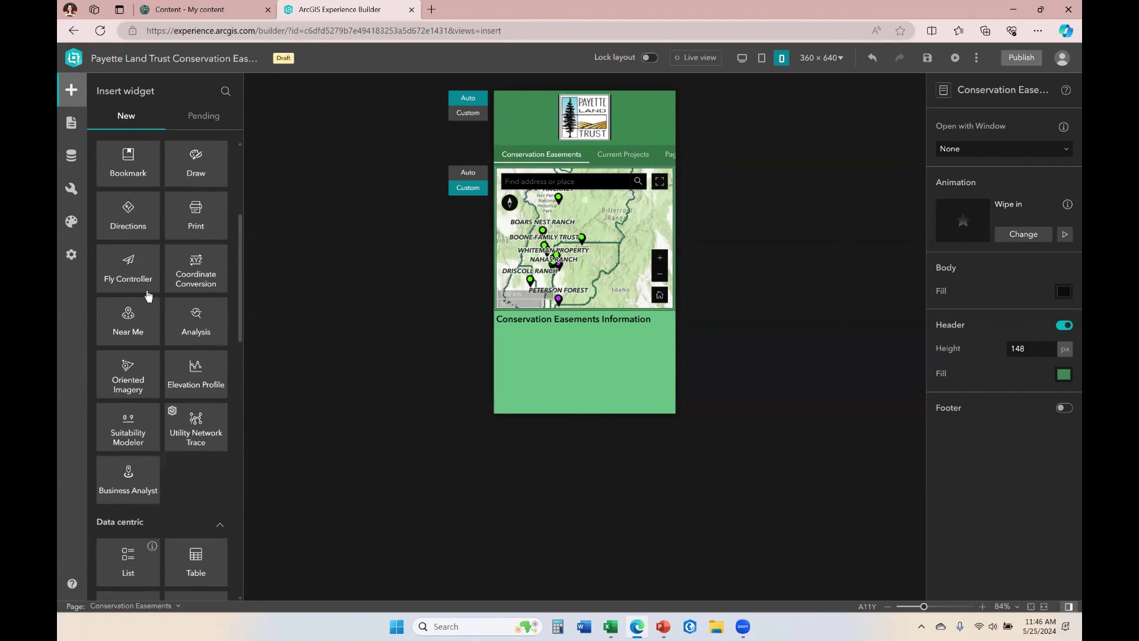
drag(130, 216, 597, 364)
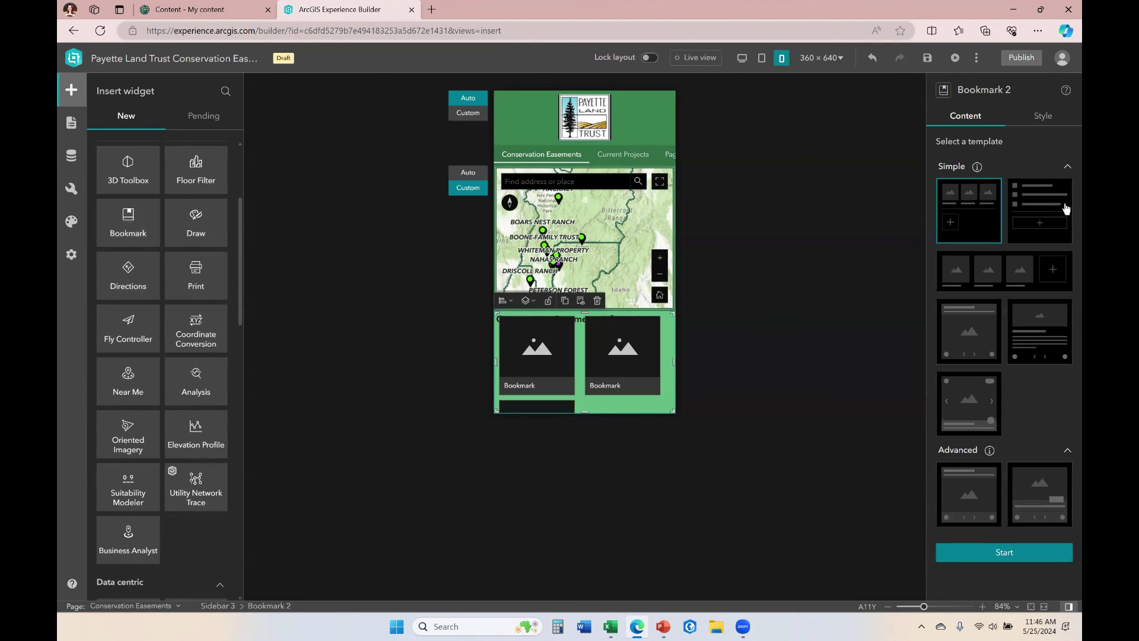
click(1016, 552)
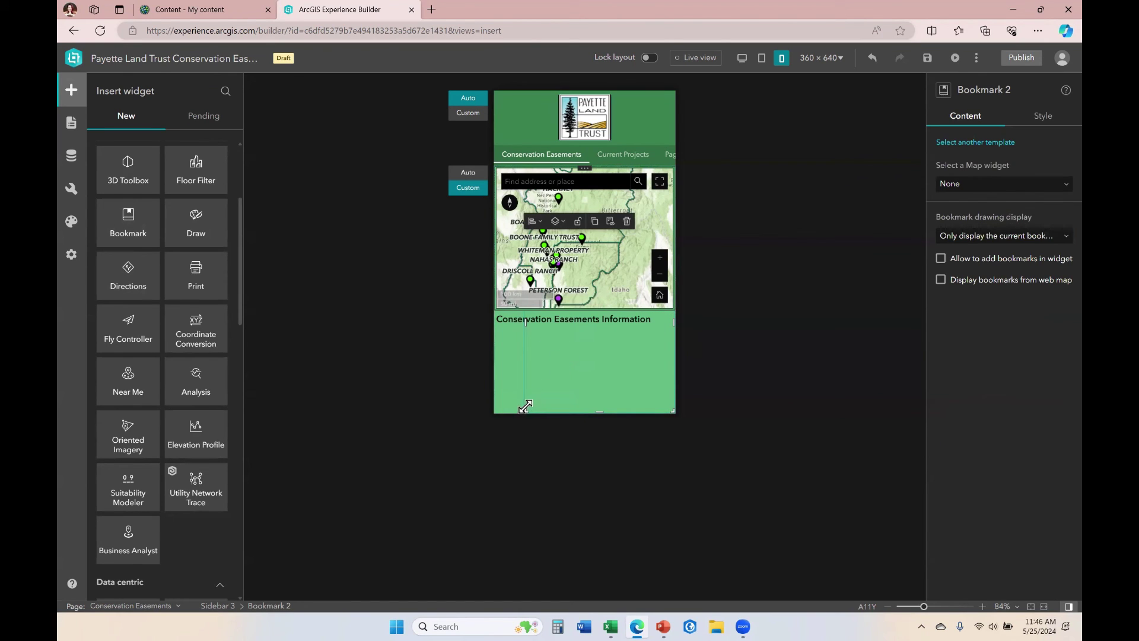
Resize the bookmark list to fill the space below the information title
drag(526, 408, 505, 321)
drag(671, 321, 663, 426)
drag(666, 318, 650, 400)
drag(584, 313, 594, 356)
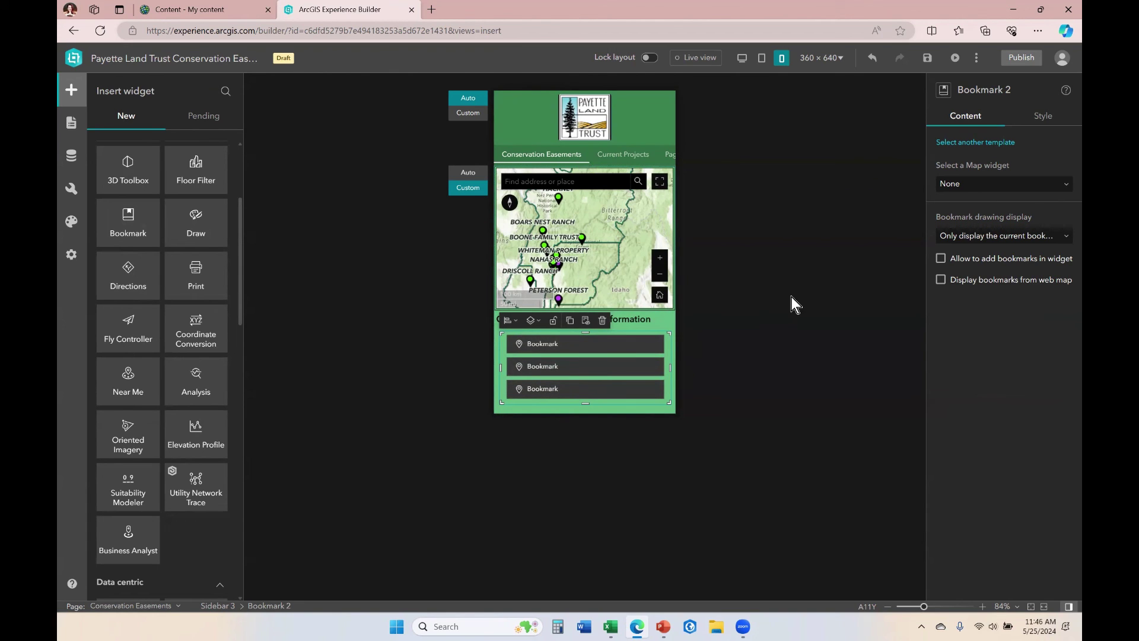
Connect the bookmark list to the All Easements Map, then preview the page at tablet size
click(1006, 184)
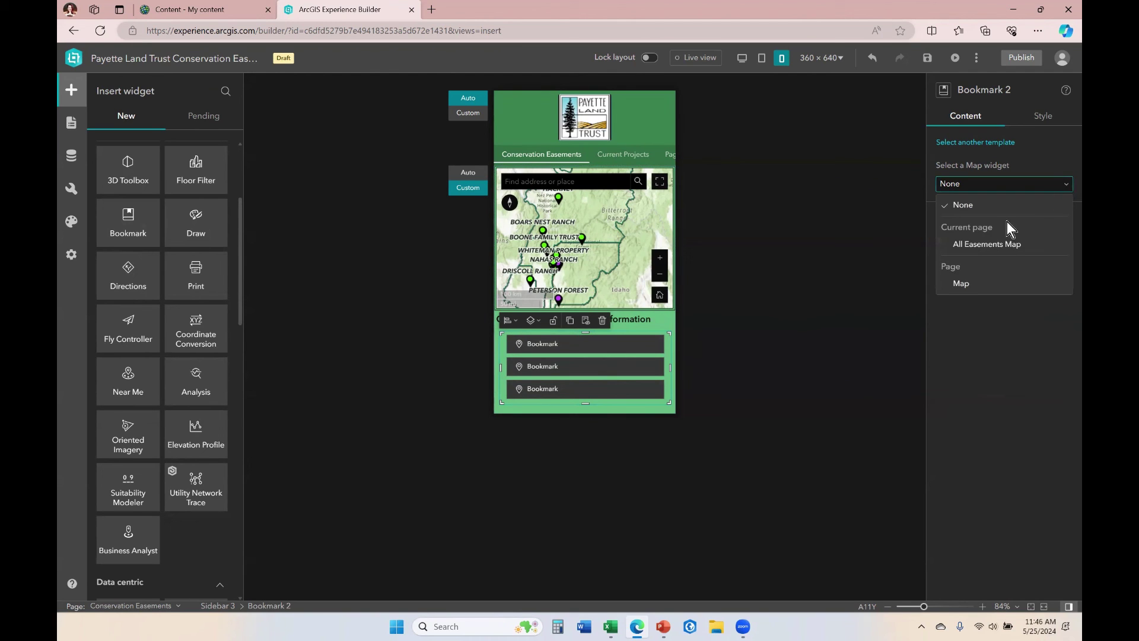
click(1005, 246)
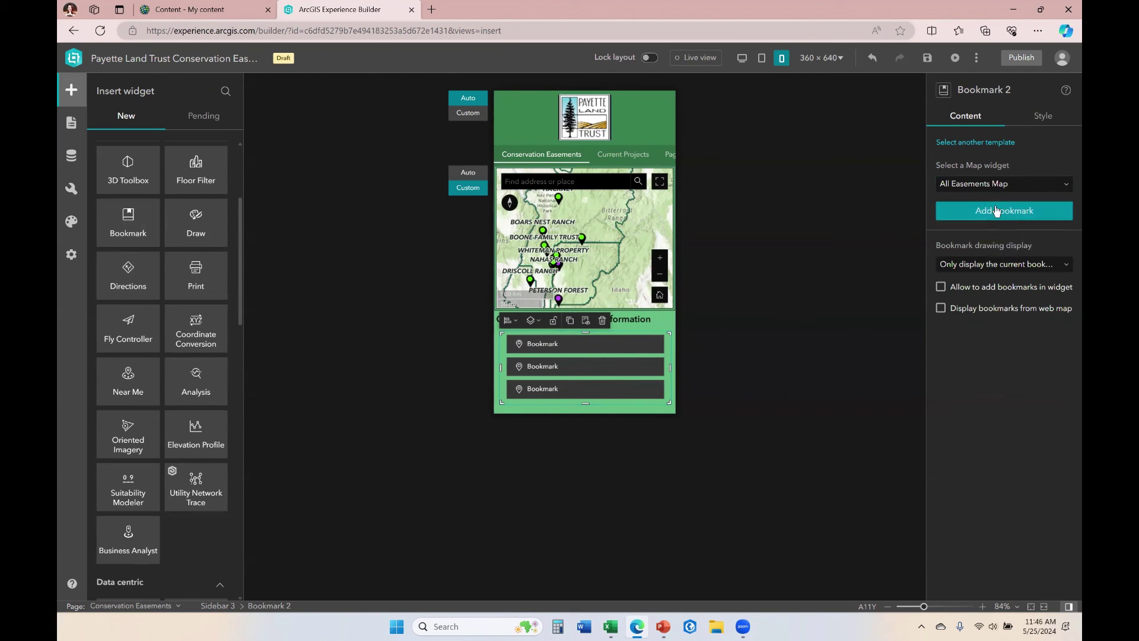
click(689, 382)
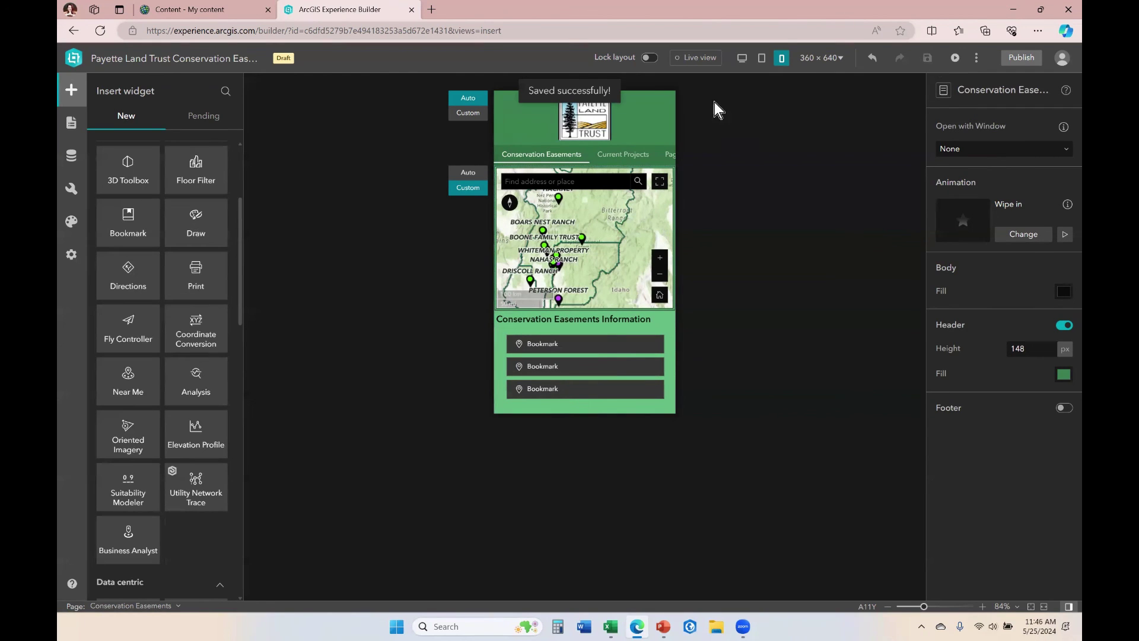
click(762, 59)
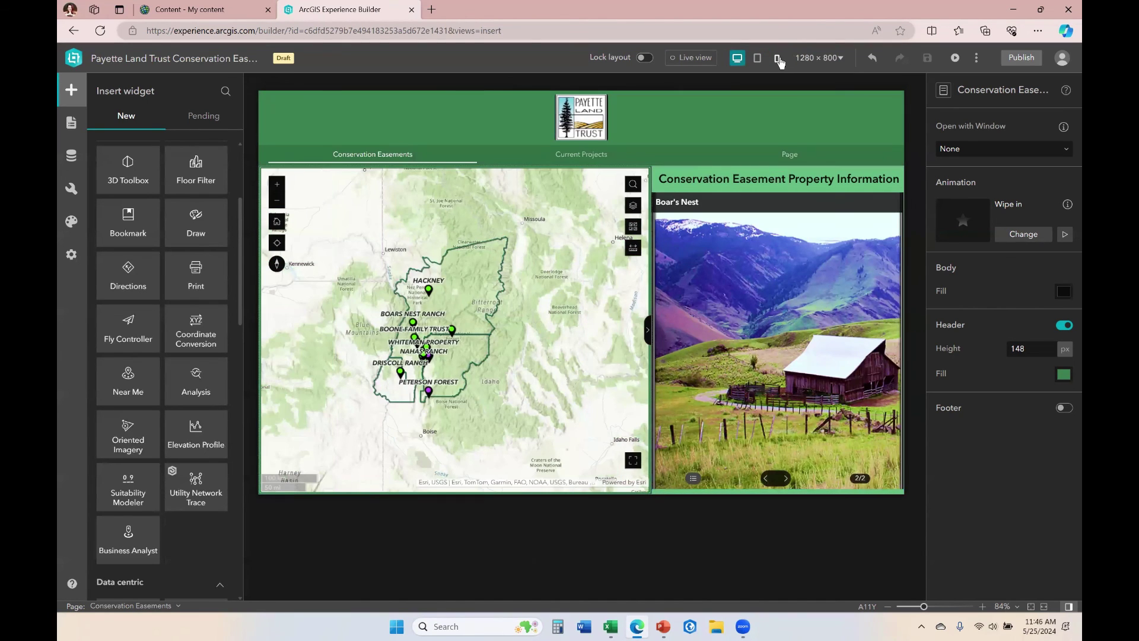
Switch back to the 360 × 640 phone layout and list the pending Text 1 and Section 1 widgets
click(778, 59)
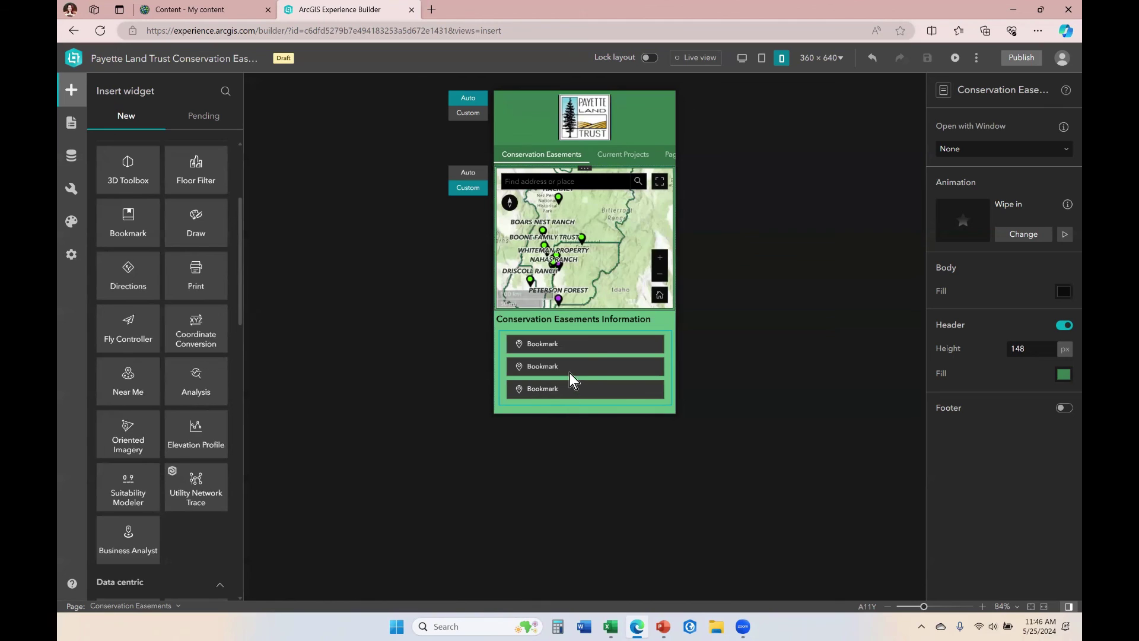
click(211, 117)
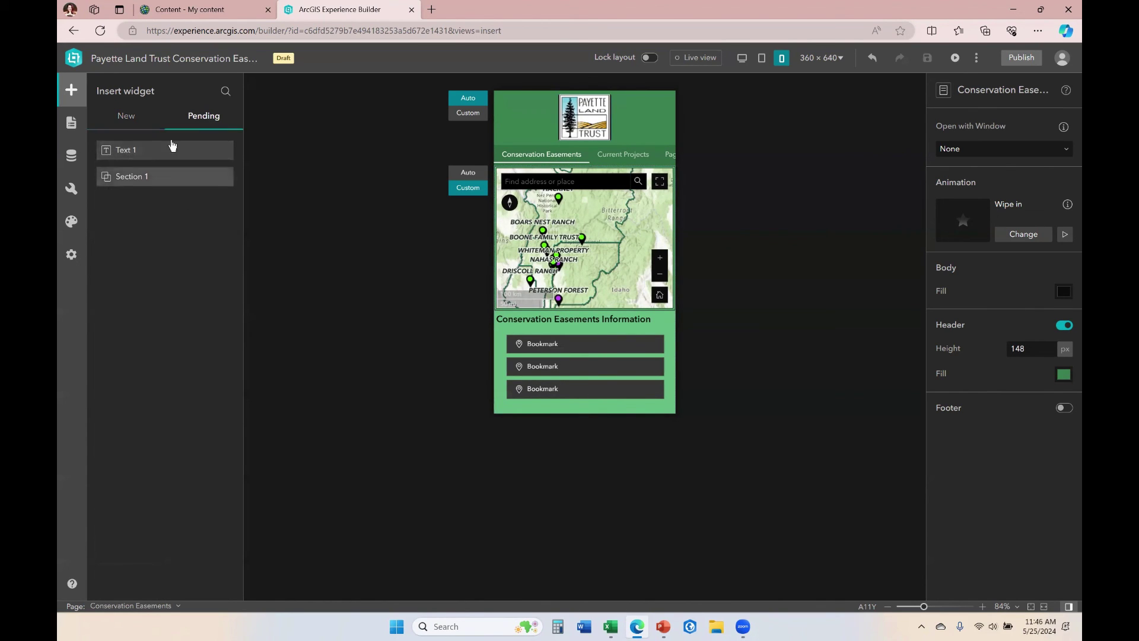